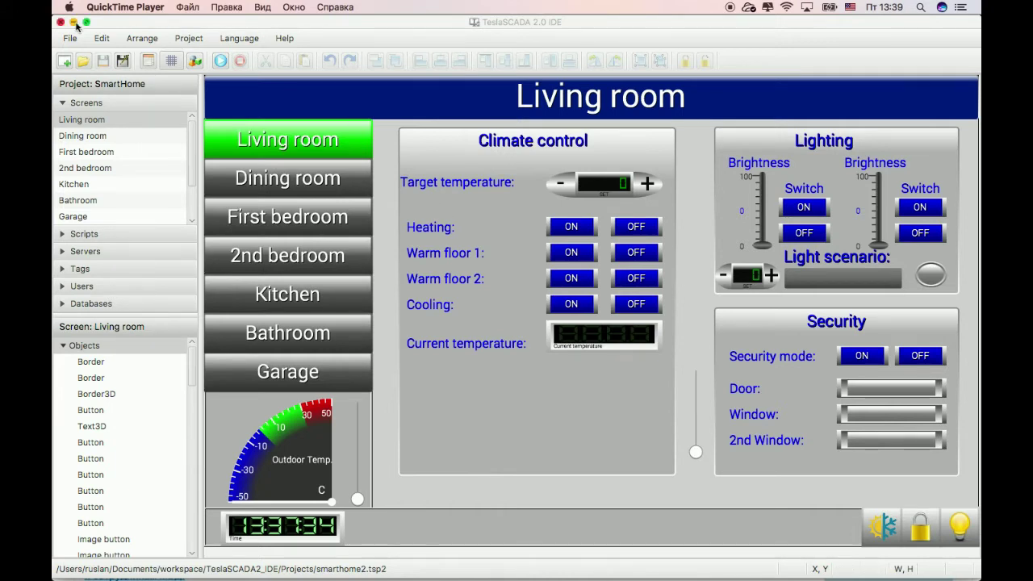
Step: Enable project protection on the SmartHome project with a password and apply it
click(148, 63)
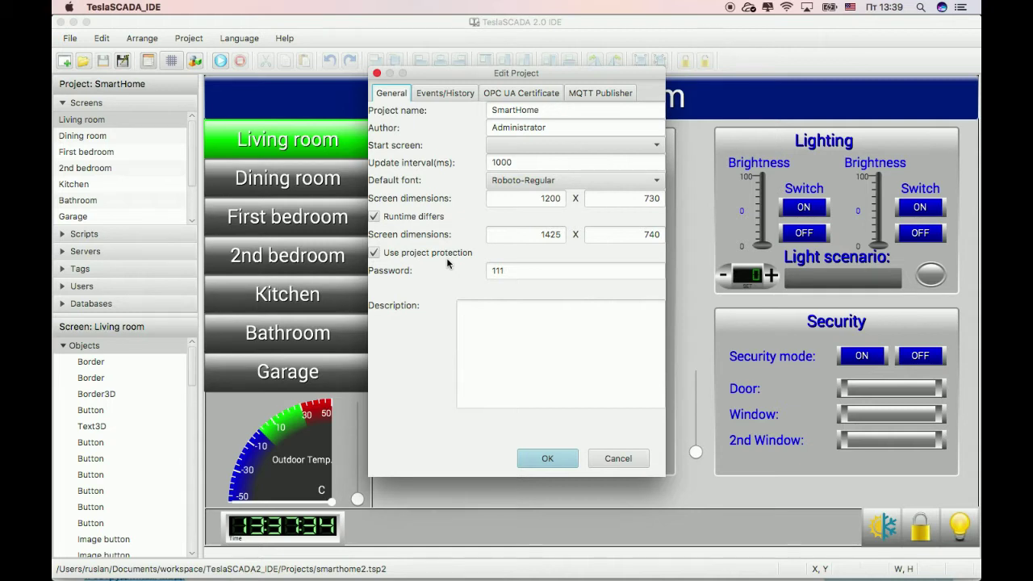
click(374, 253)
key(Tab)
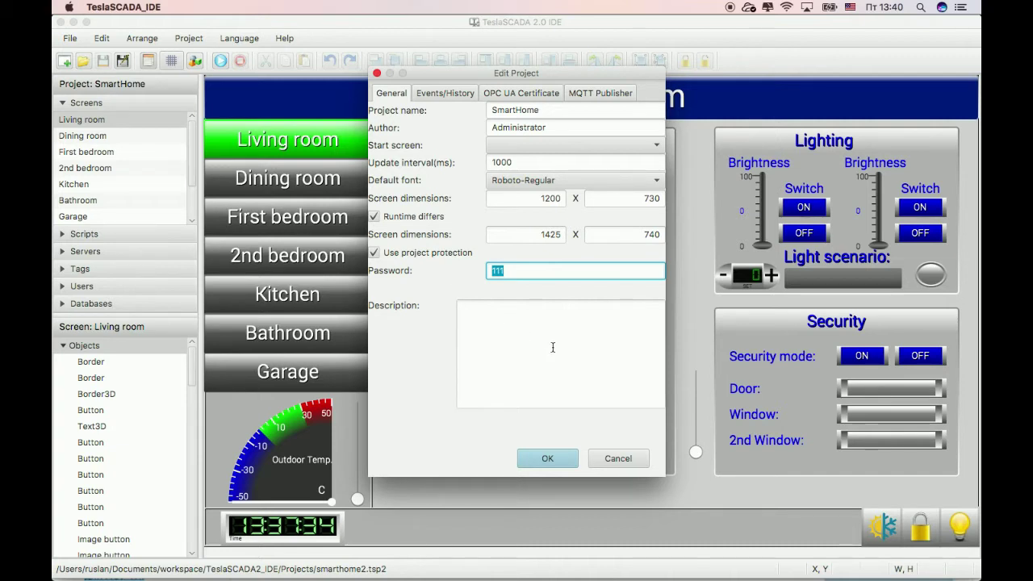
click(547, 458)
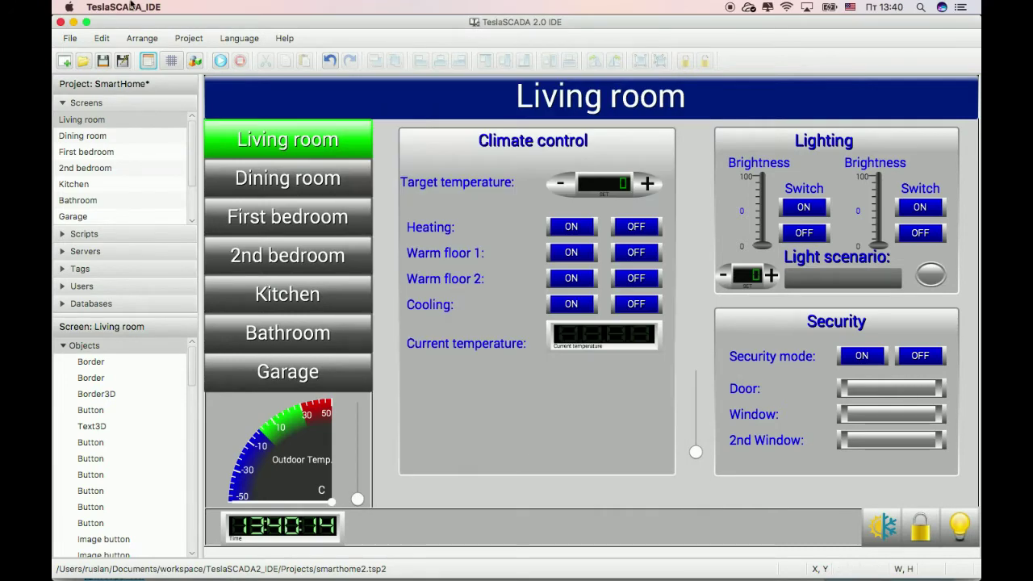
Step: Open smarthome2.tsp2 with a wrong password and dismiss the rejection error
click(83, 61)
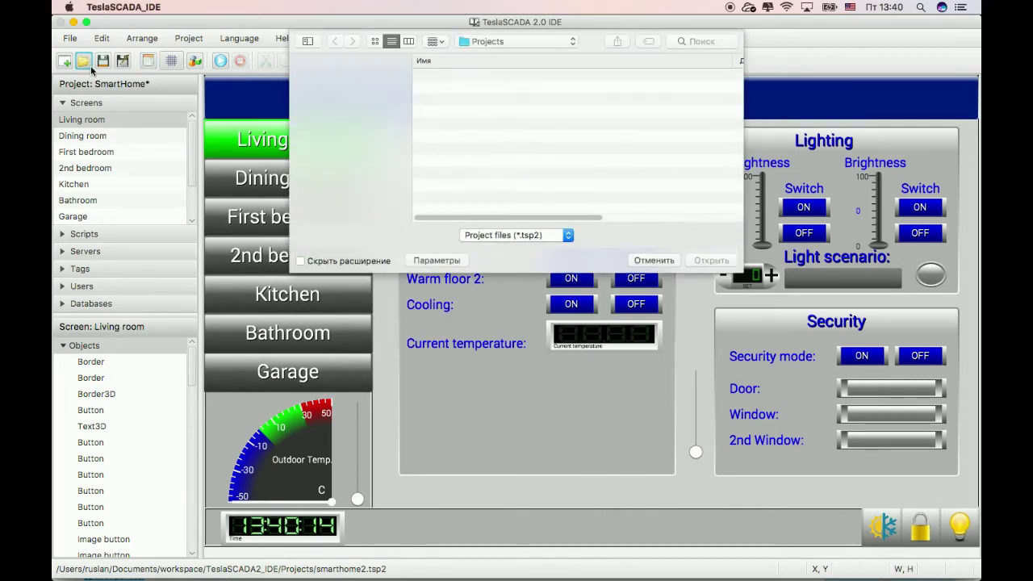
double_click(452, 80)
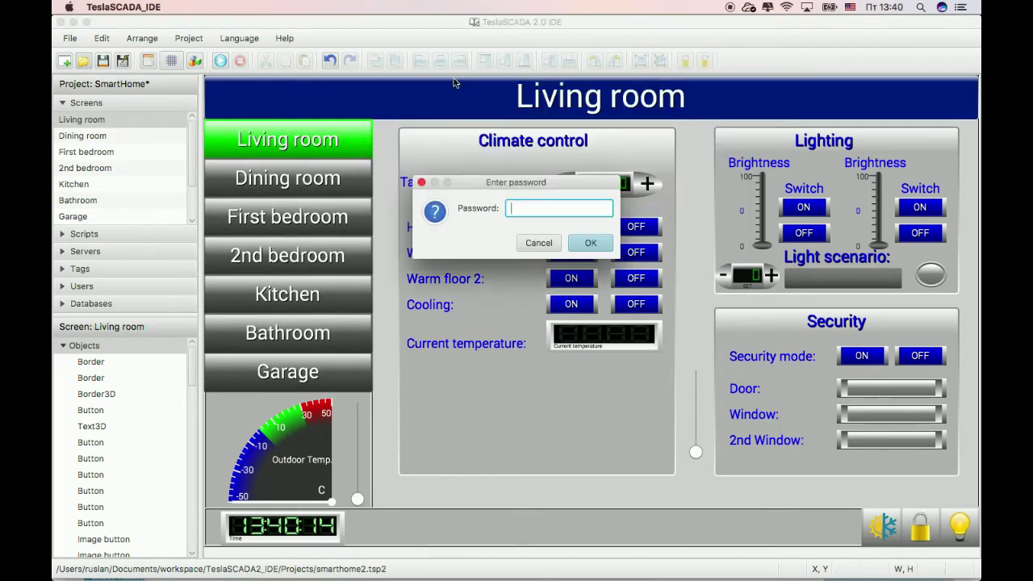
click(590, 242)
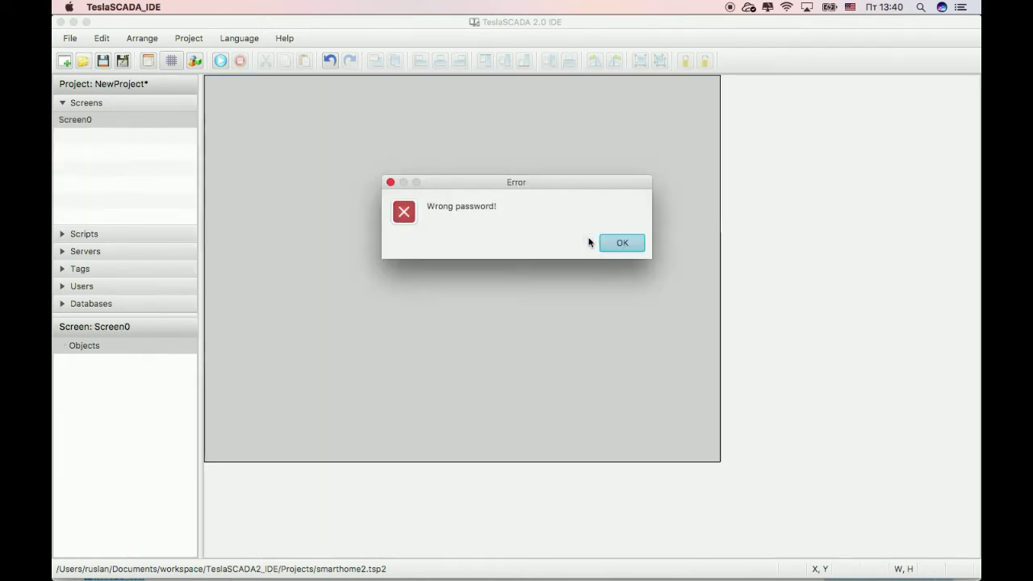
click(629, 245)
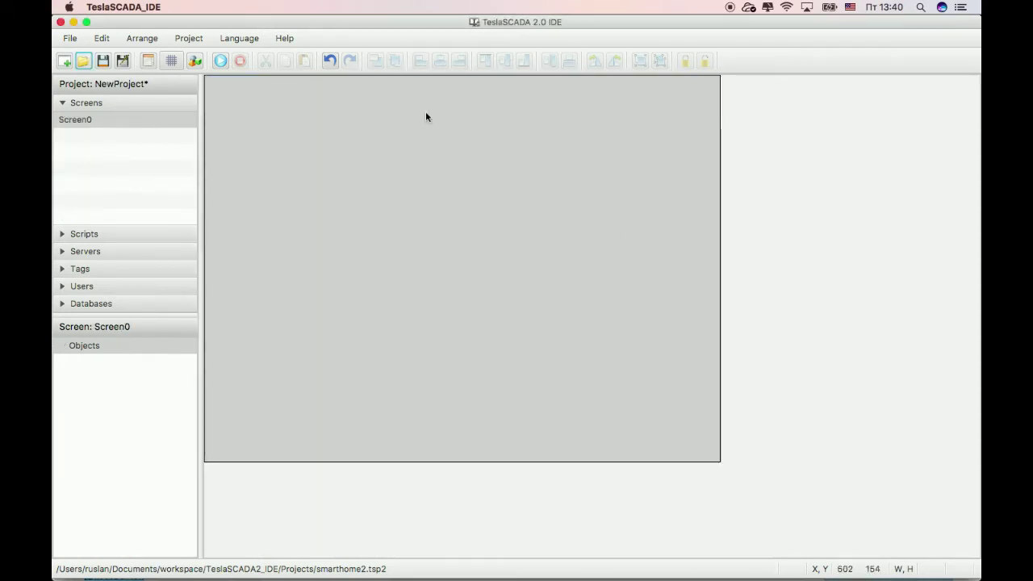
Step: Reopen smarthome2.tsp2 and load it with the correct project password
click(83, 61)
double_click(461, 77)
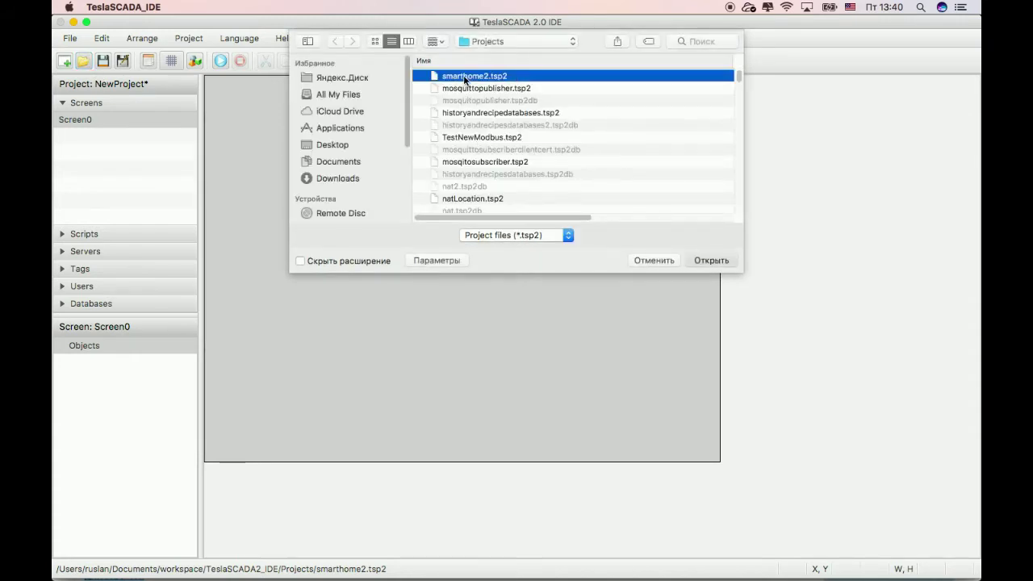
text(111)
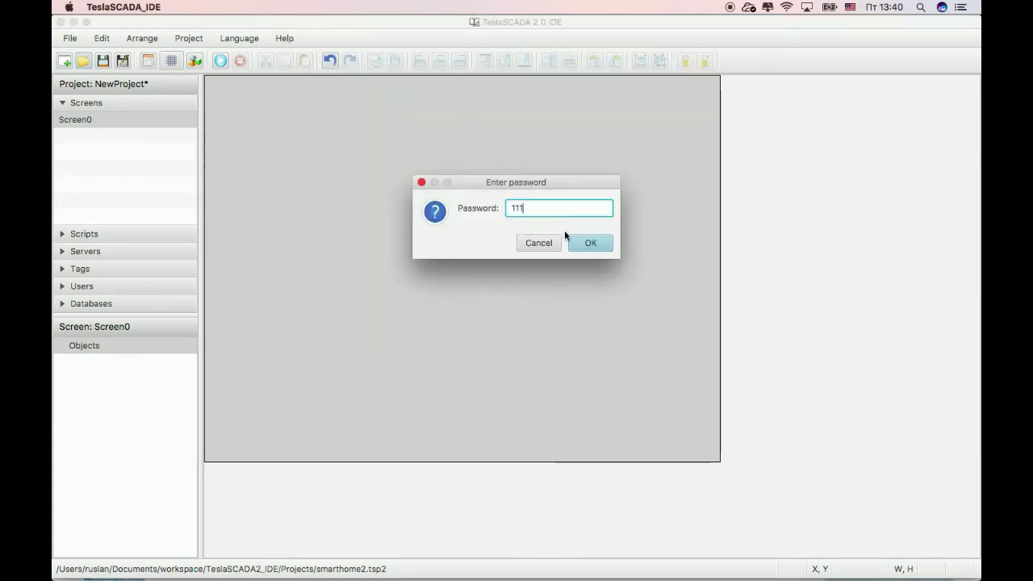
click(596, 240)
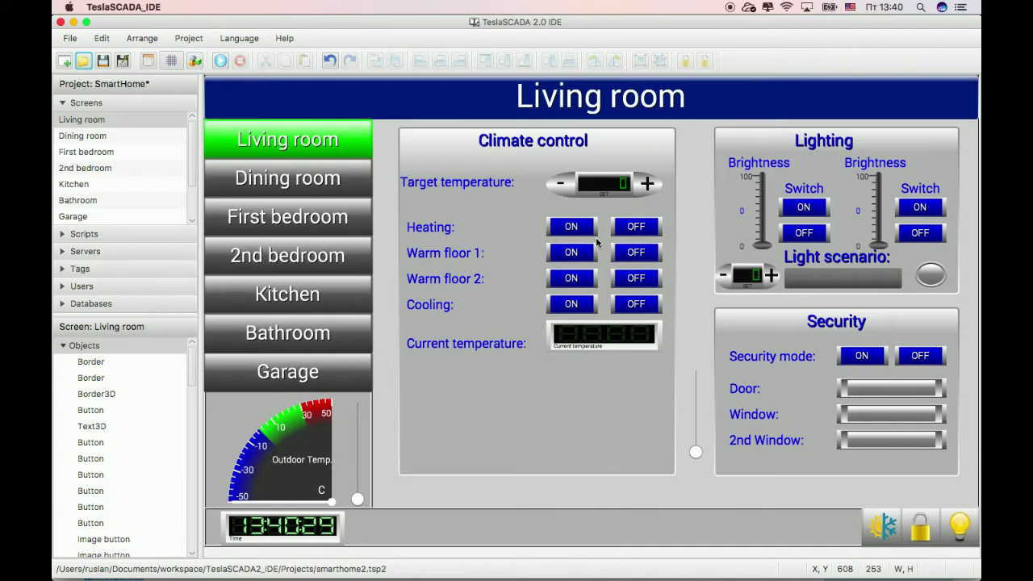
Step: Save the project and enable the e-mail client in the Events/History project settings
click(104, 61)
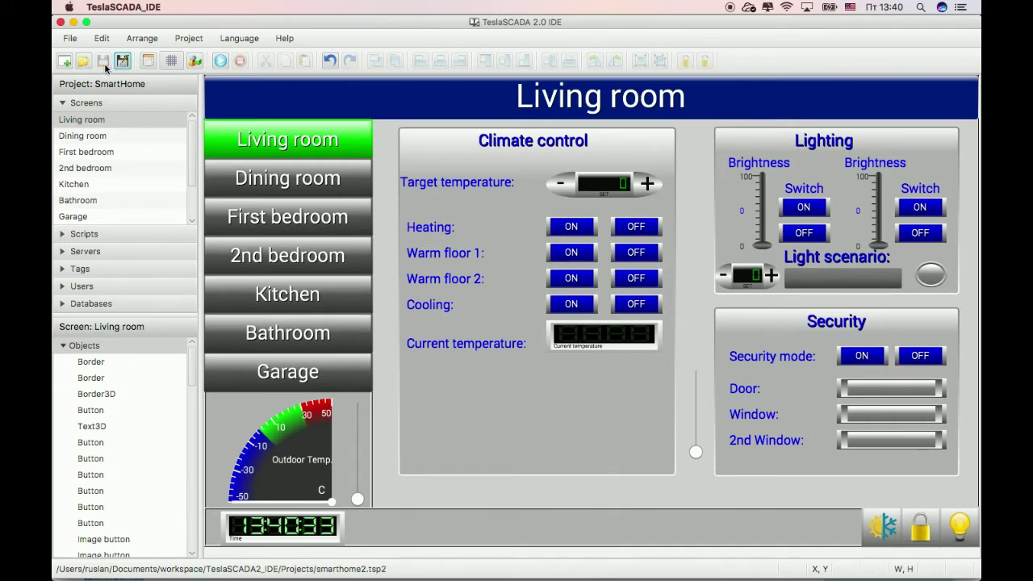
click(147, 60)
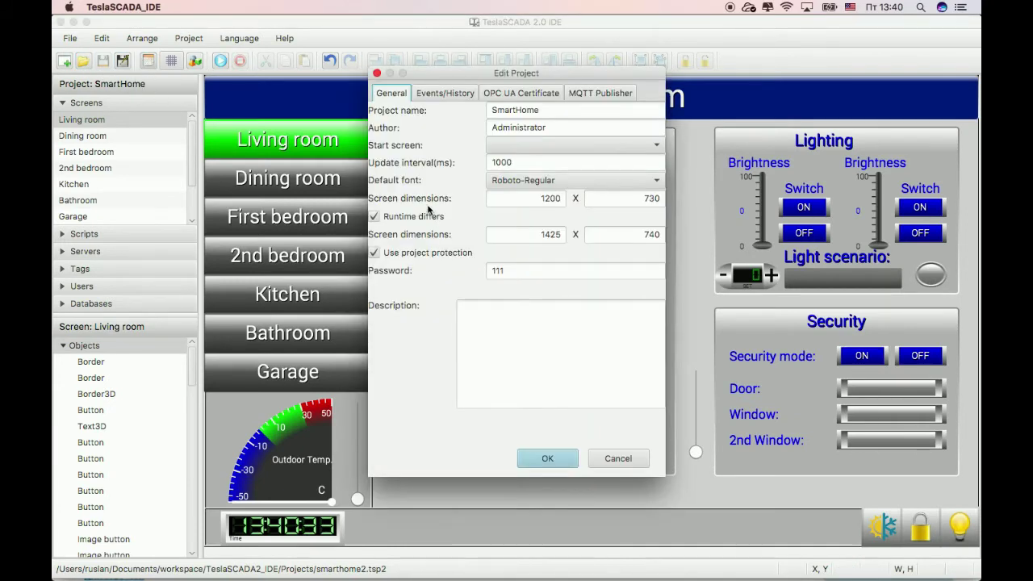
click(452, 95)
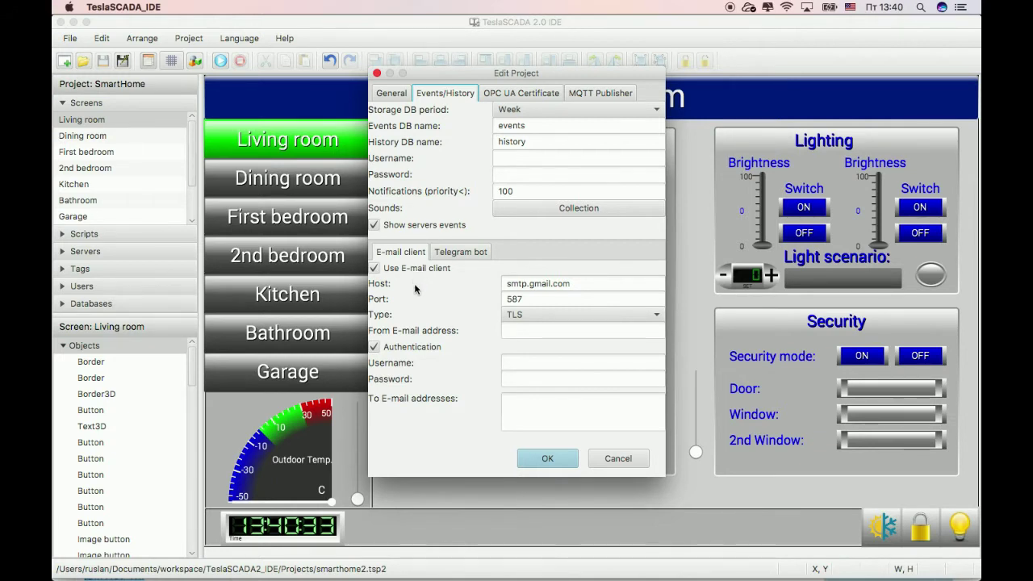
click(377, 270)
Step: Enter the sender address, login username and two recipient addresses, then confirm
click(505, 327)
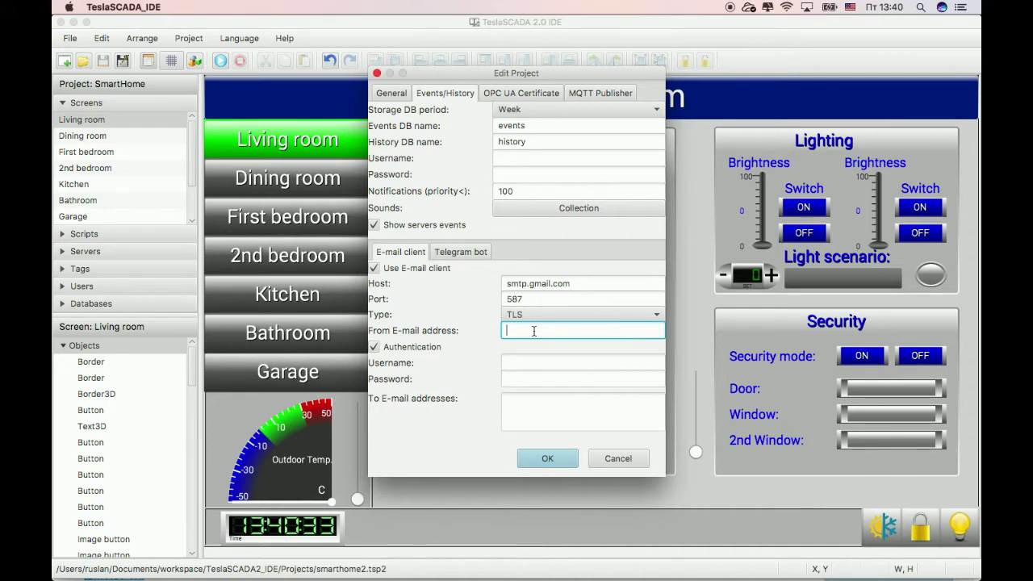
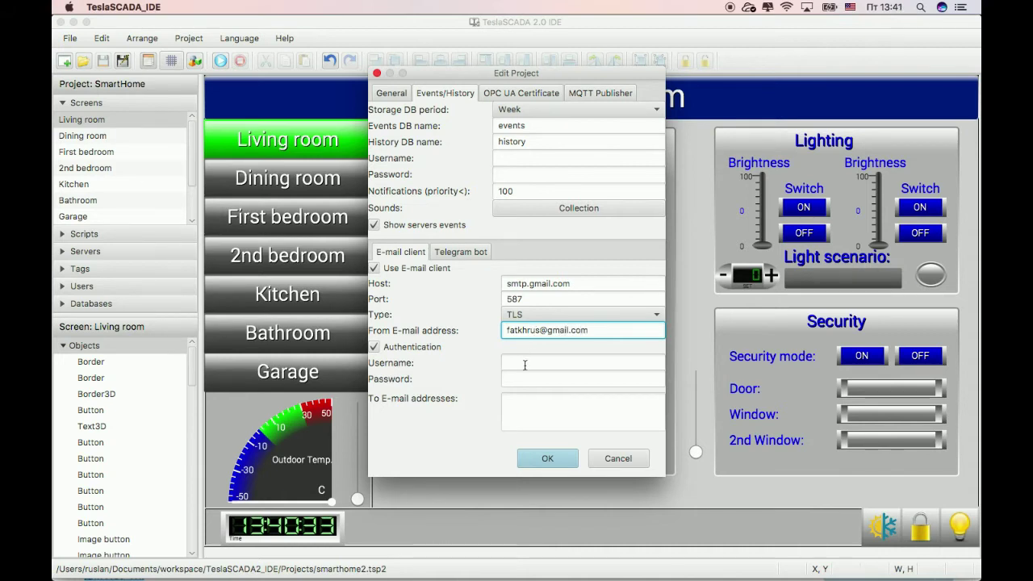
click(517, 362)
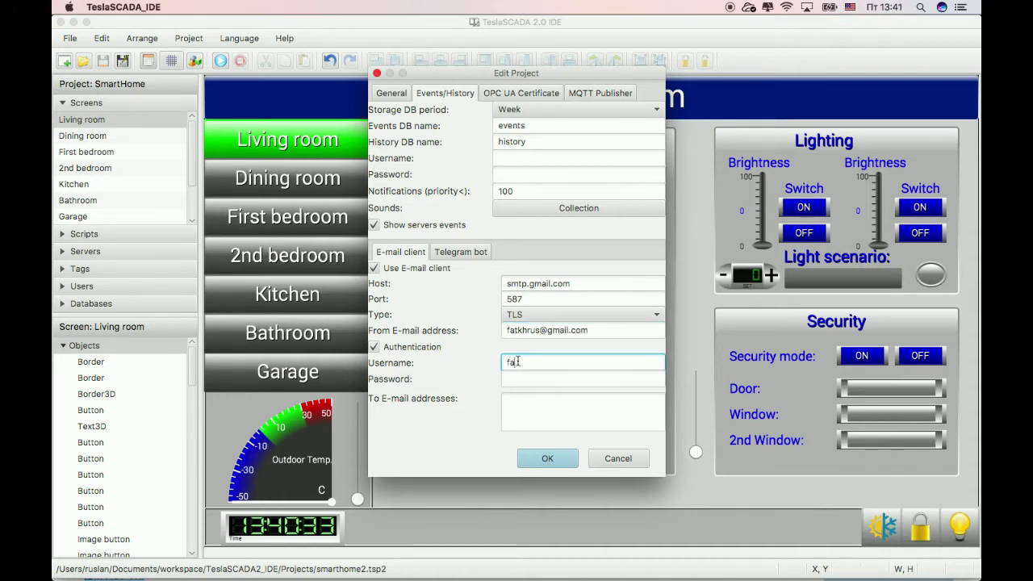
click(504, 378)
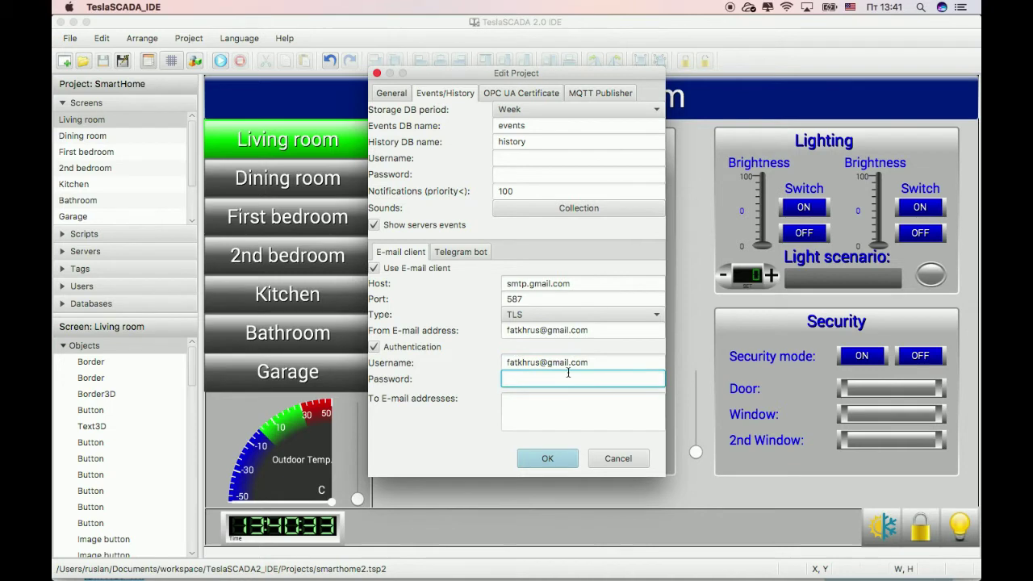
click(509, 401)
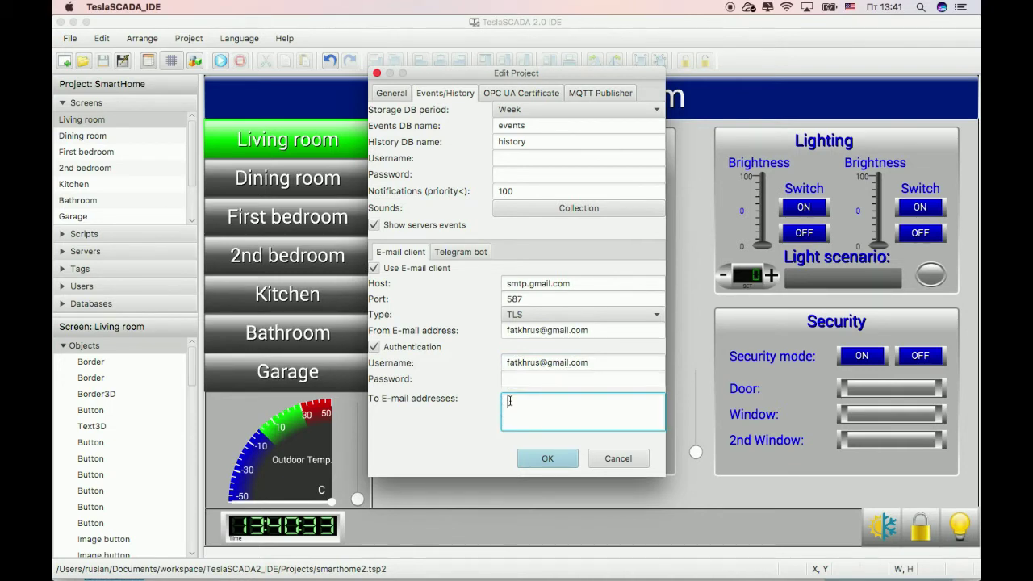
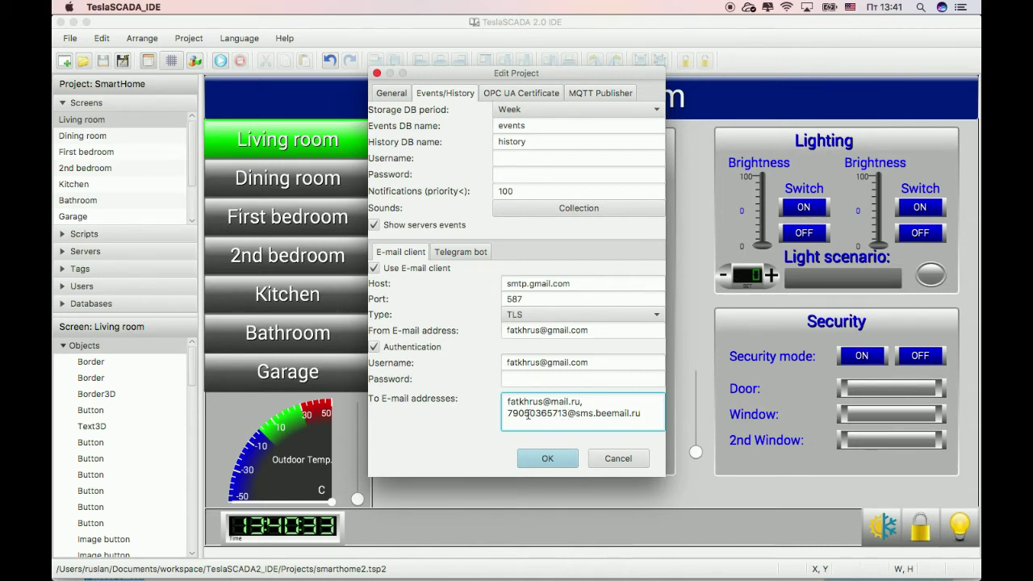
click(553, 459)
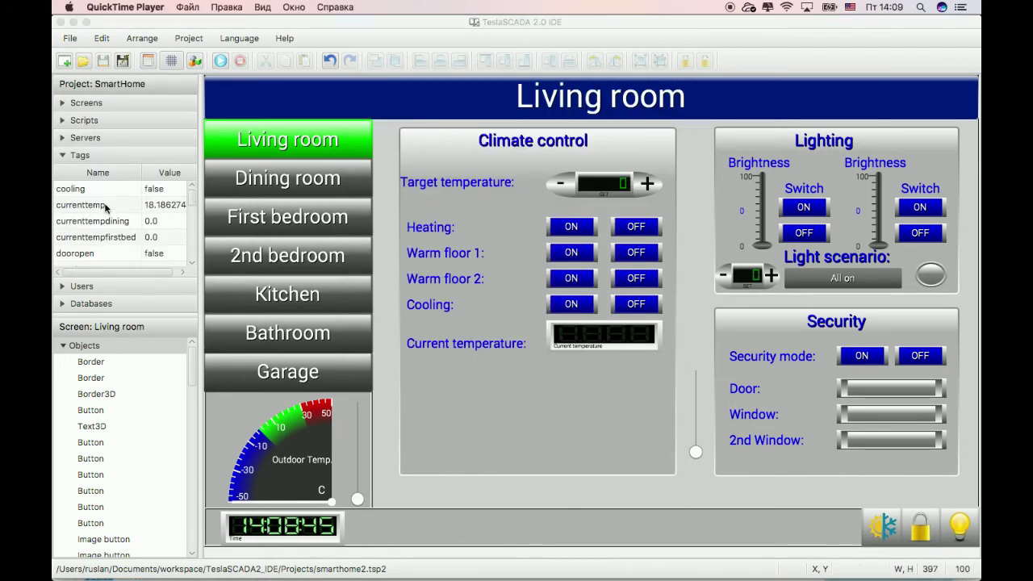
Step: Add a HiHi alarm at 27.0 reading 'Temperature is too high' to the currenttemp tag
click(105, 207)
double_click(105, 208)
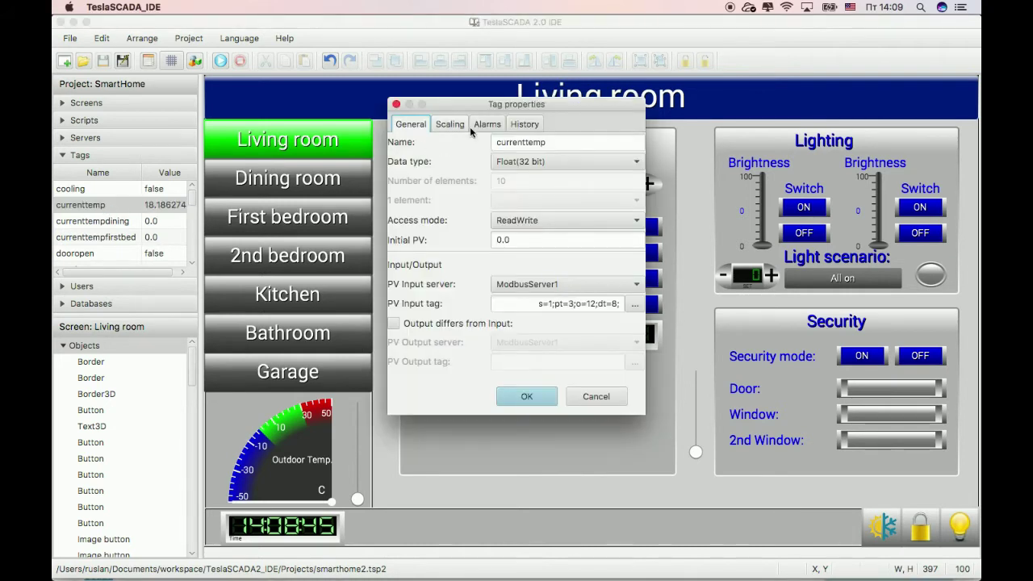
click(482, 125)
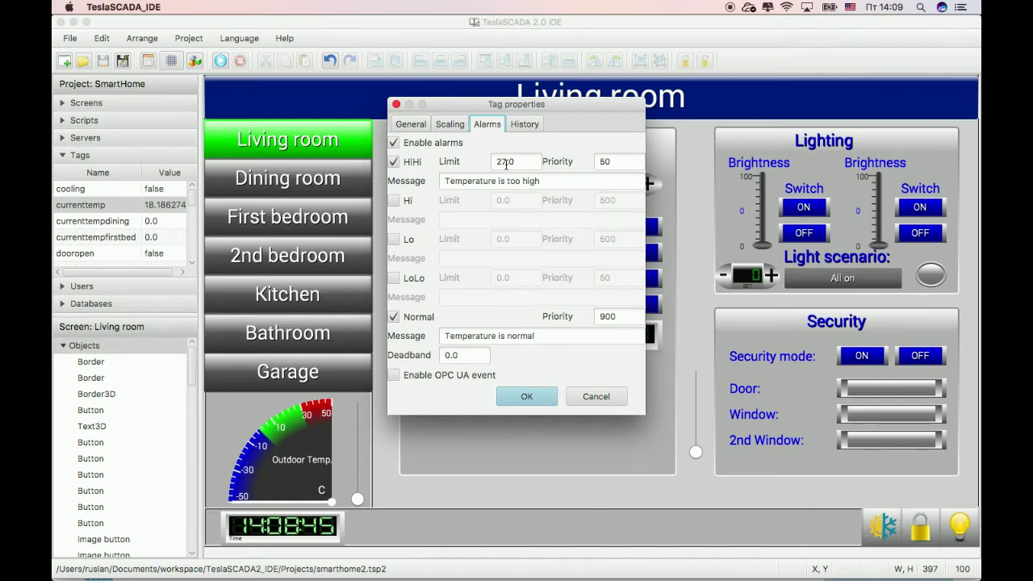
drag(446, 181, 574, 180)
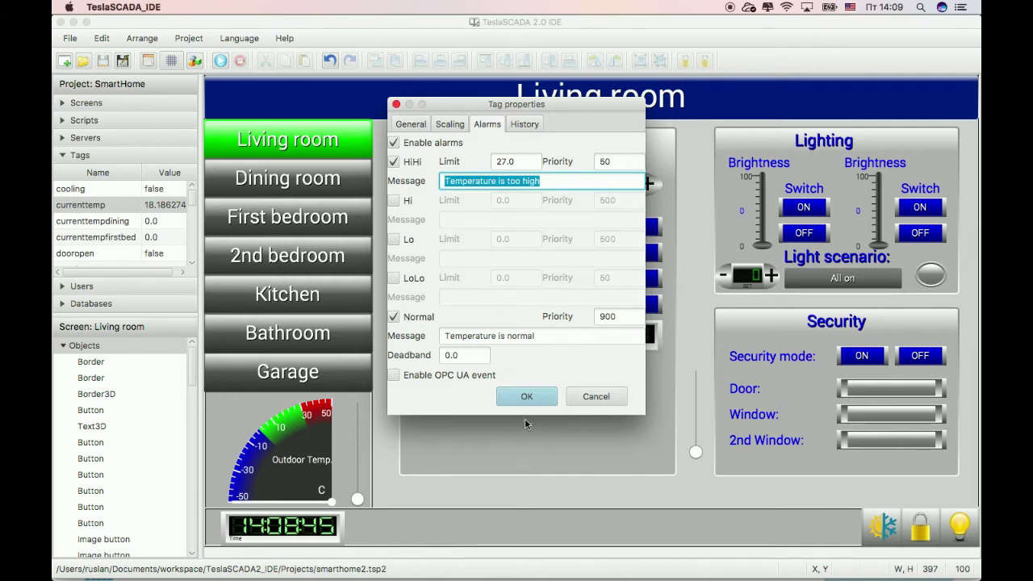
click(544, 397)
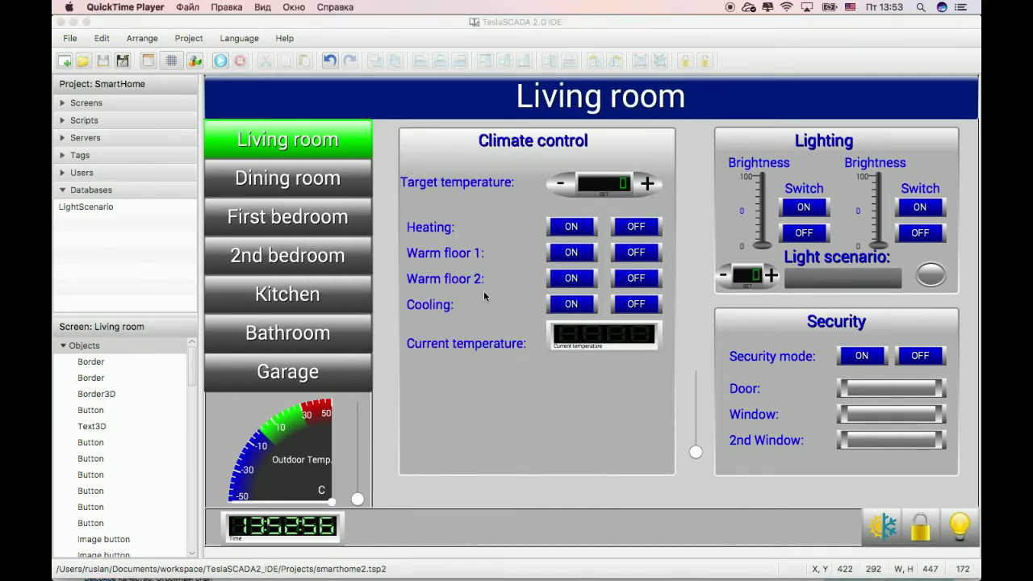
Step: Run smarthome2 in Runtime, raise current temperature to 30, and dismiss the too-high alert
click(830, 562)
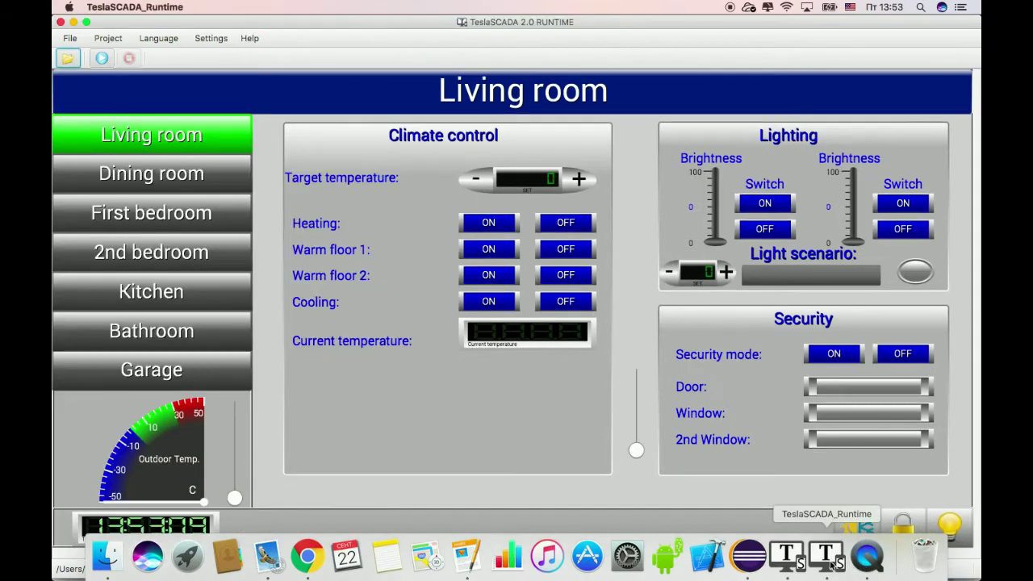
click(65, 65)
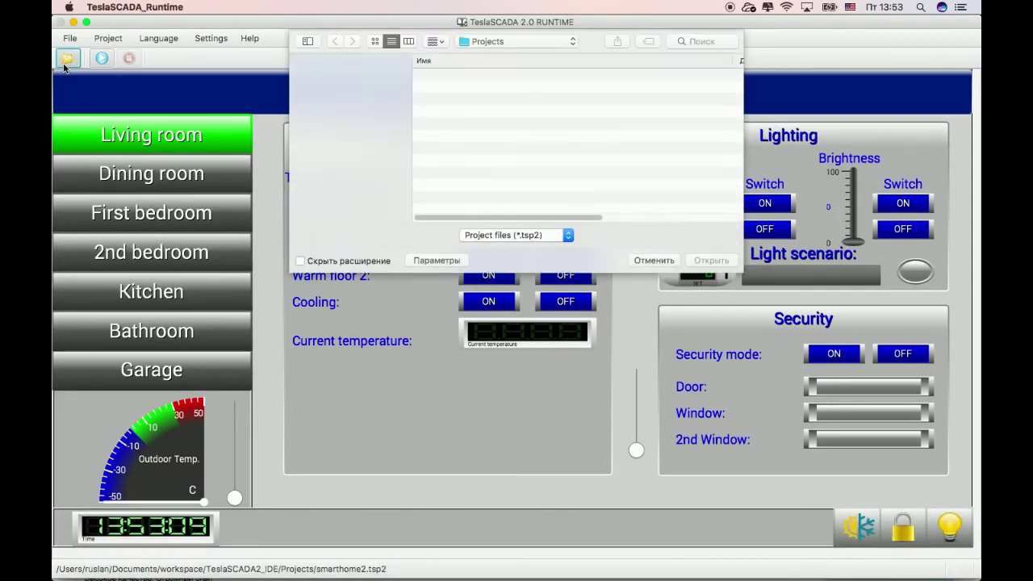
double_click(481, 77)
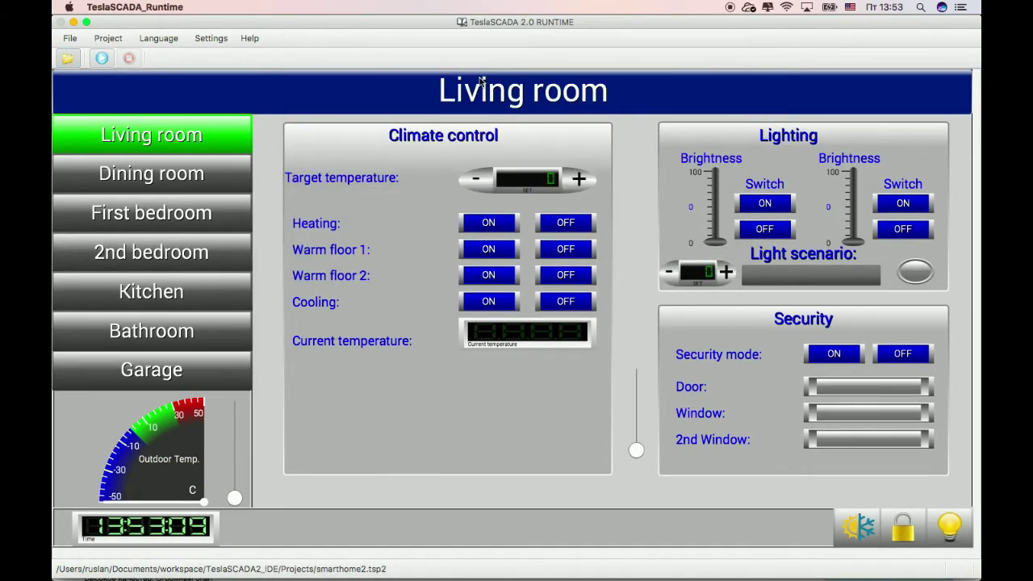
click(102, 59)
click(532, 247)
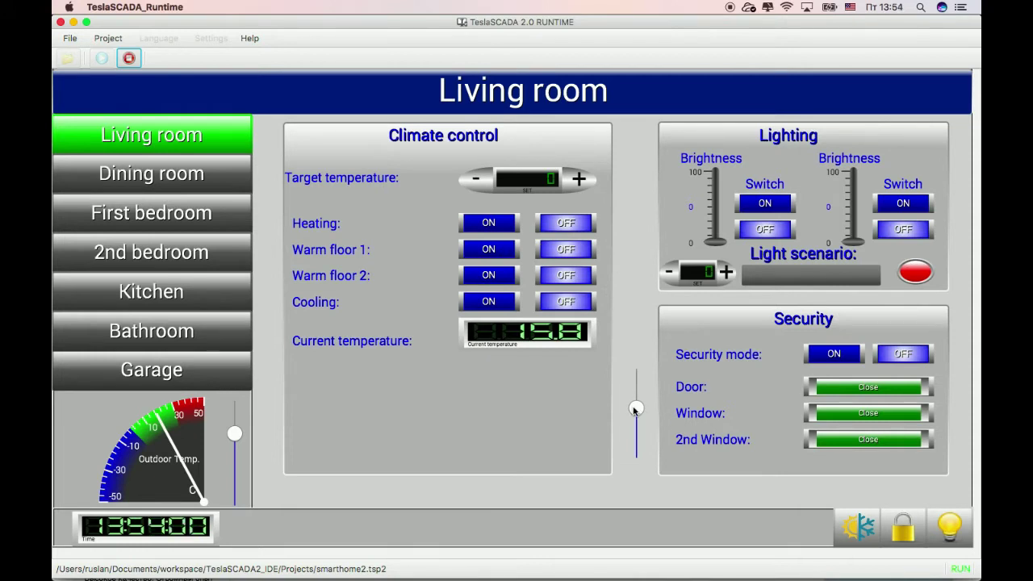
drag(636, 409, 635, 370)
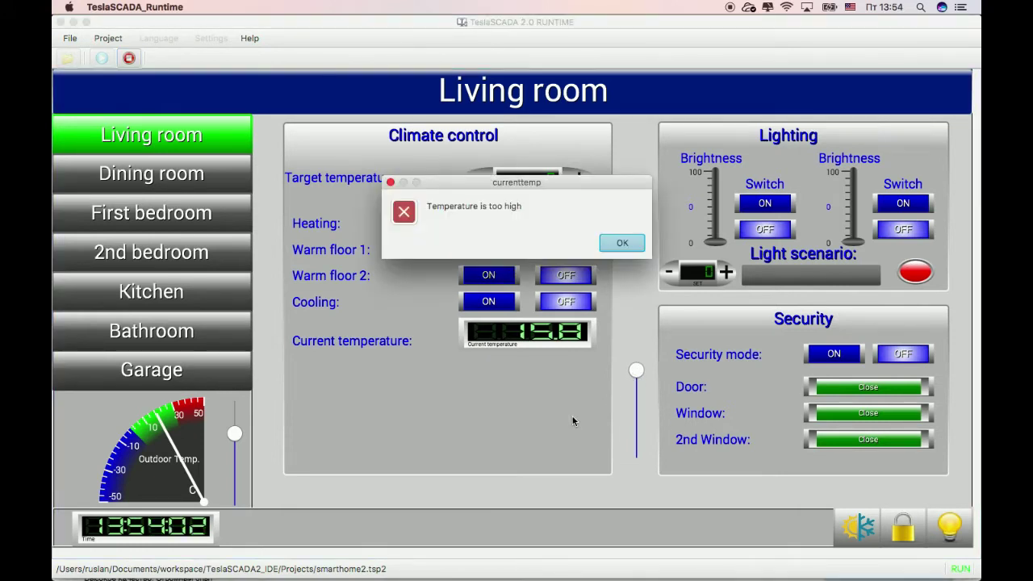
click(610, 244)
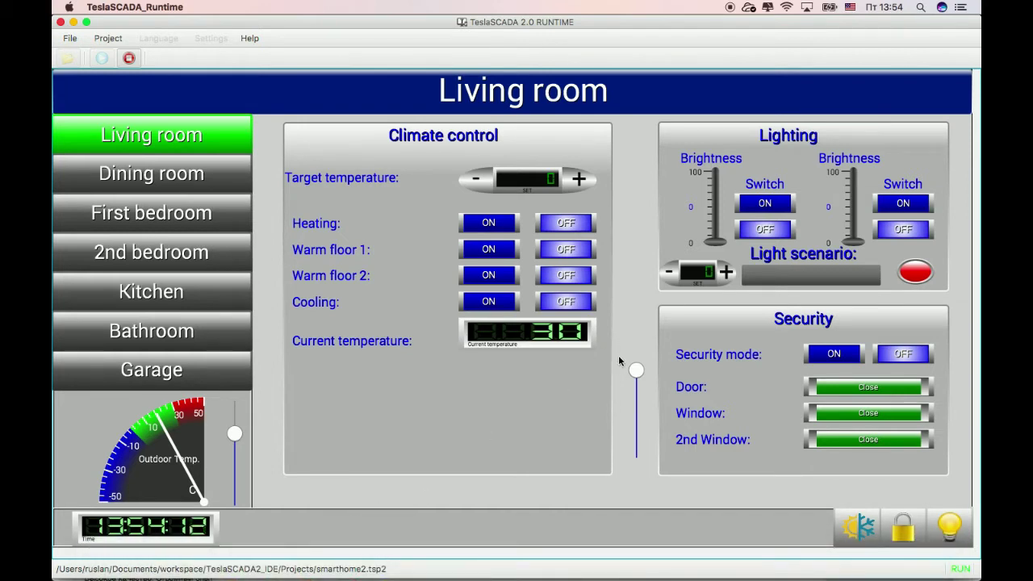
mouse_move(516, 577)
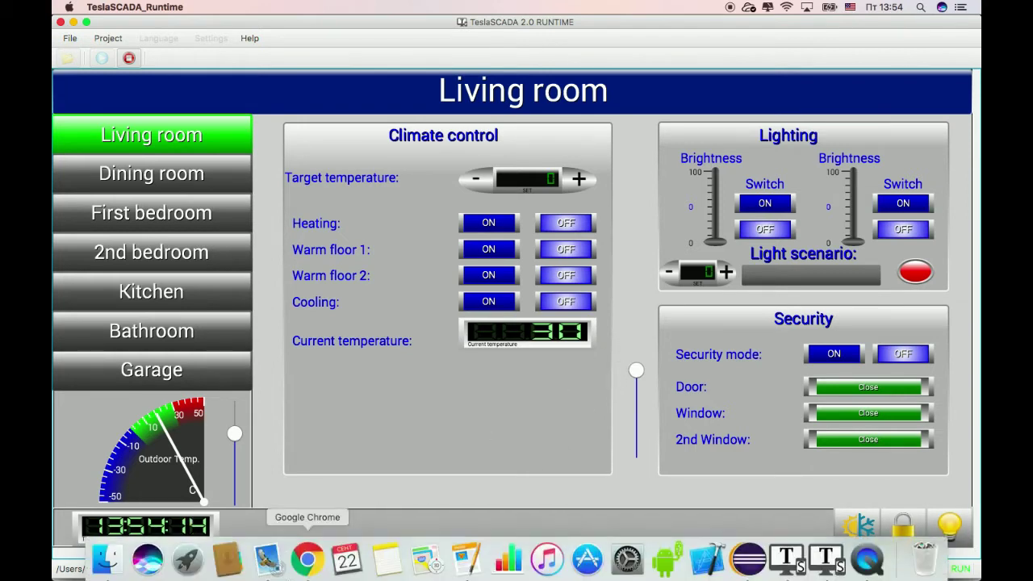
Step: Open the newest 13:54 'Temperature is too high' alert e-mail in the Mail.ru inbox
click(308, 557)
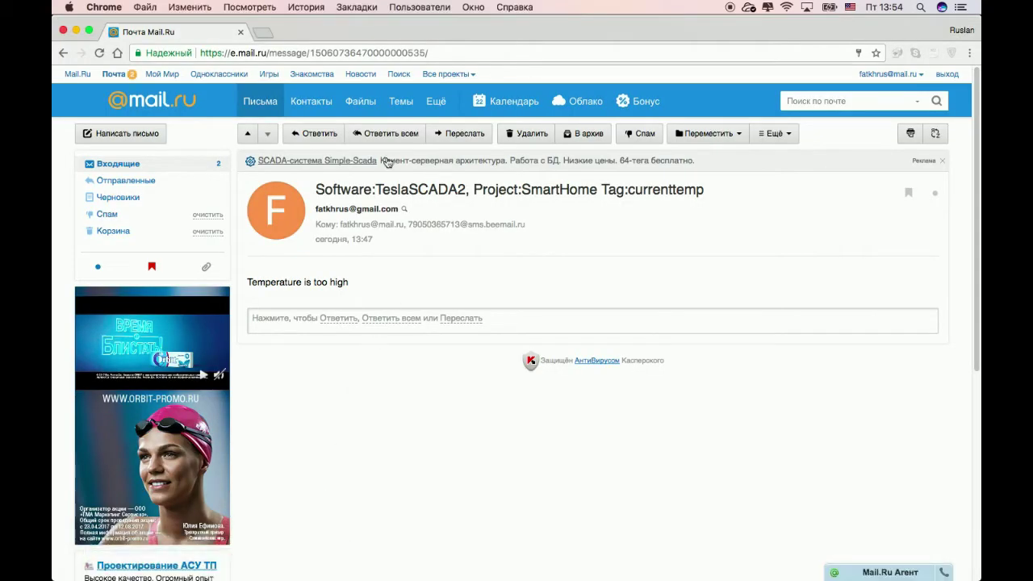
click(142, 167)
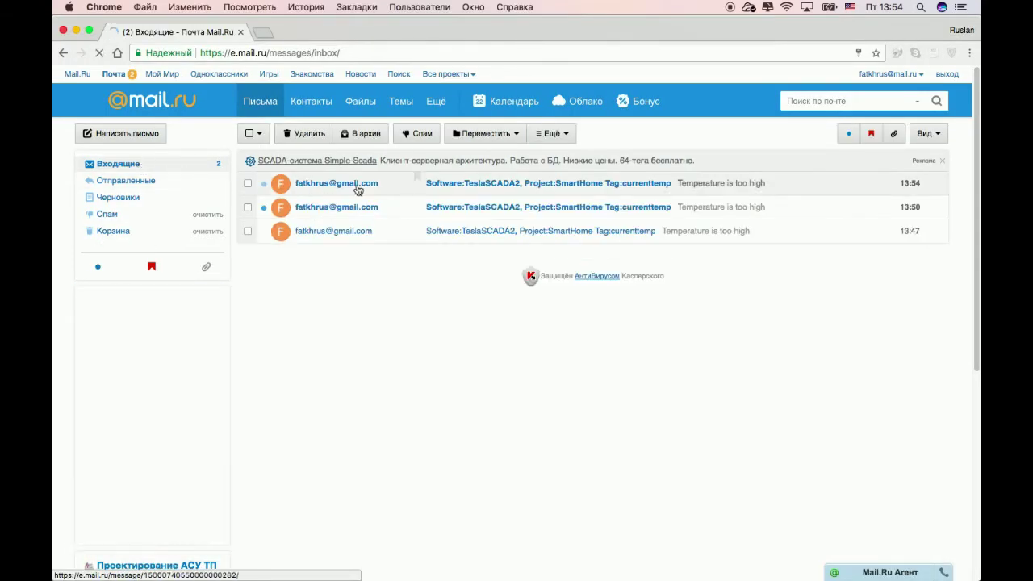
click(463, 188)
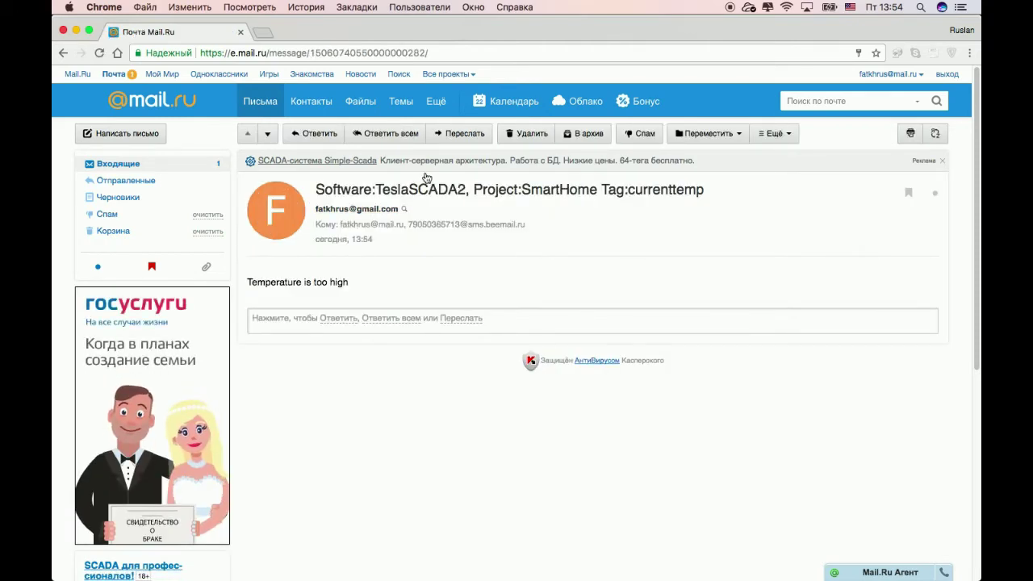
click(138, 163)
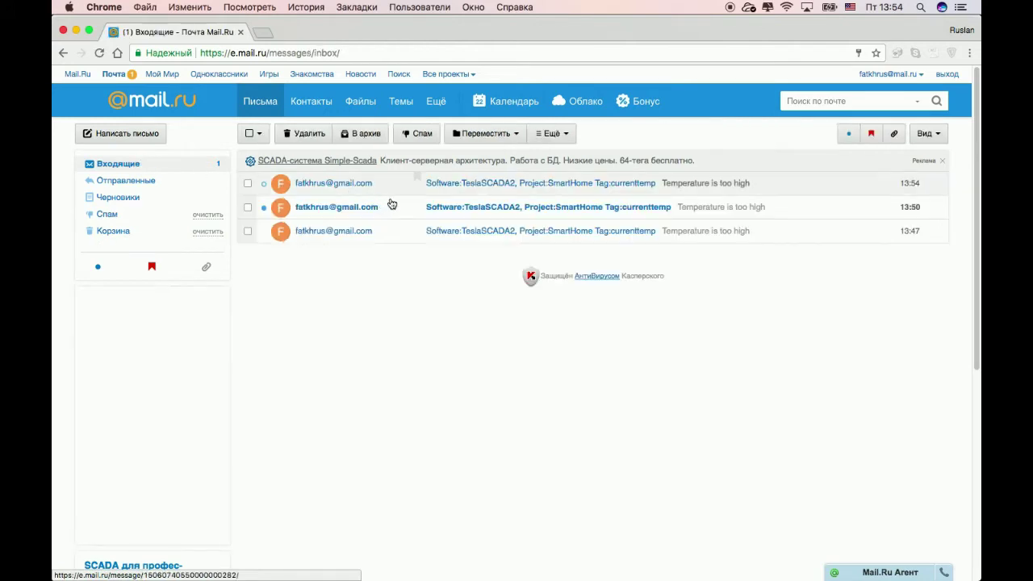
click(452, 186)
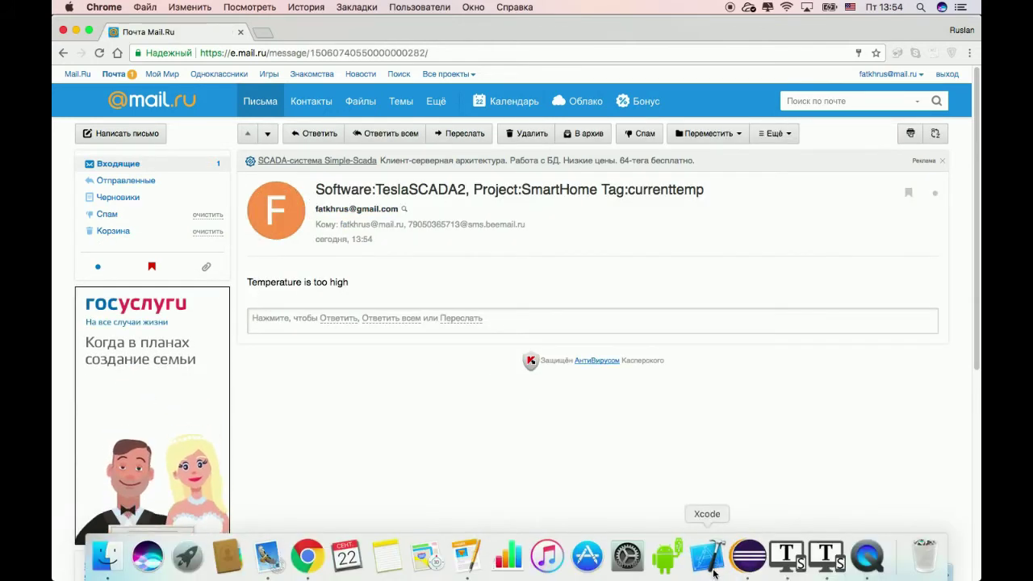
Step: Create a new History database, History DB1, with a 1000 ms save period
click(797, 563)
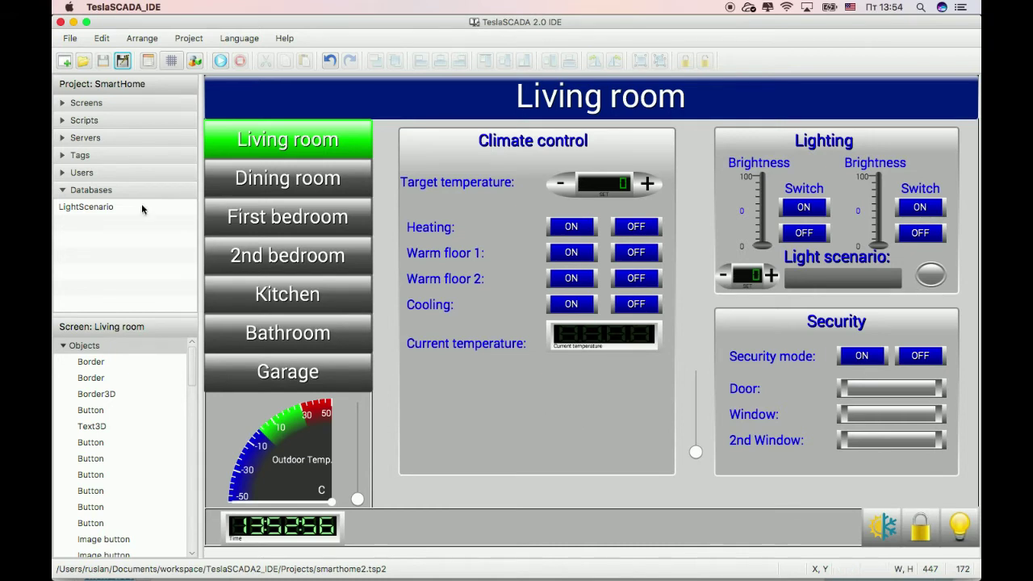
right_click(73, 226)
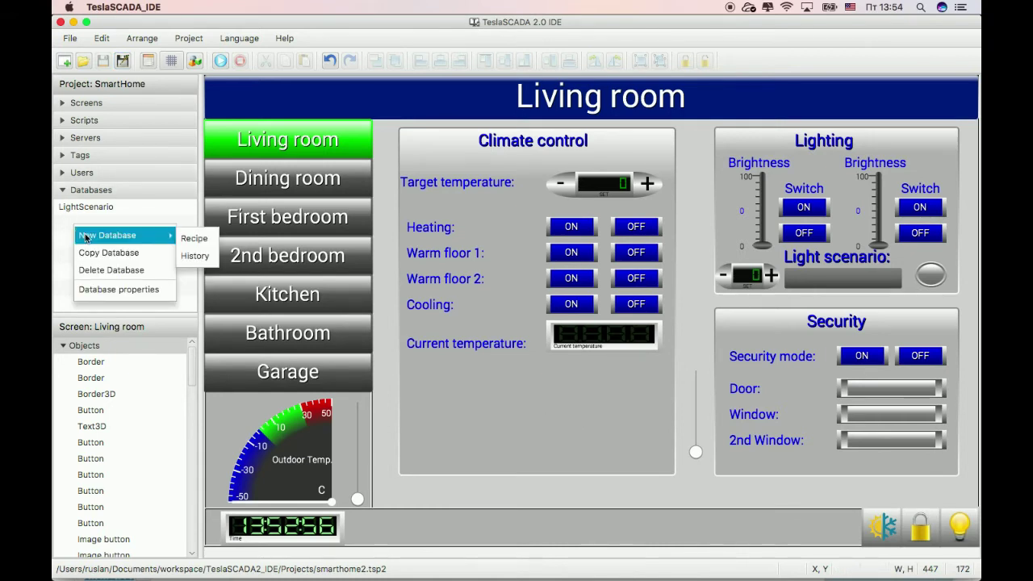
click(194, 257)
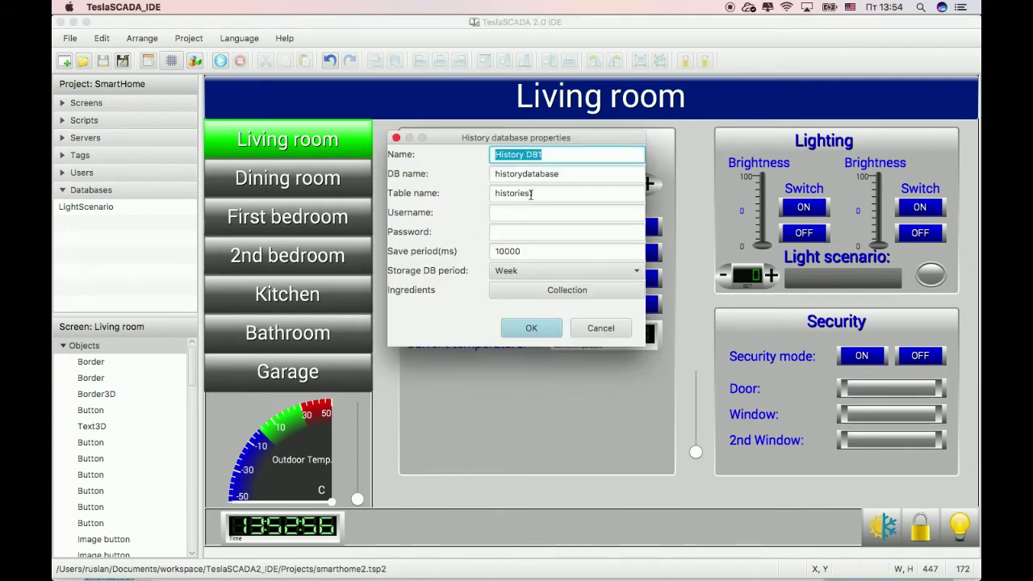
click(524, 252)
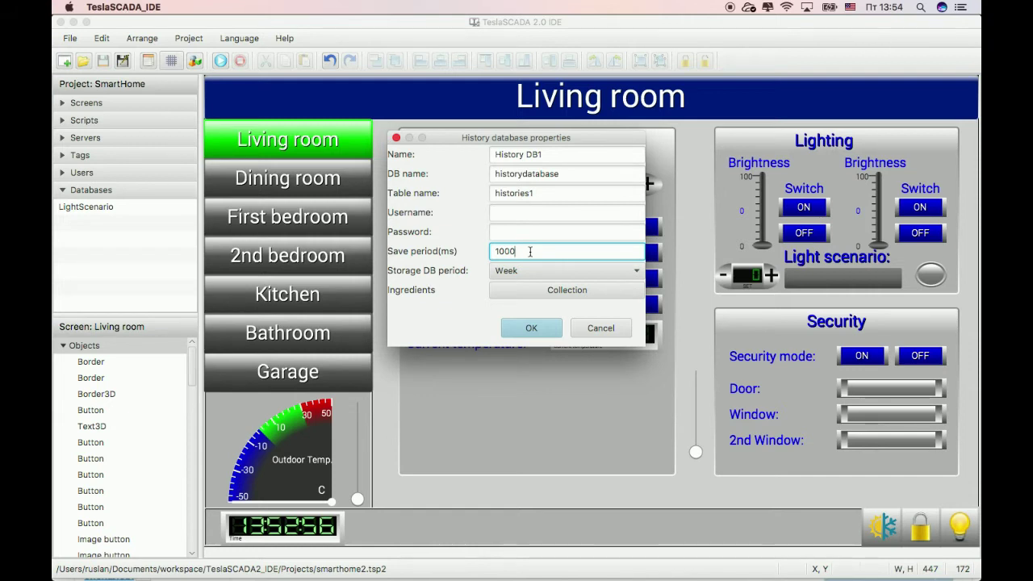
Step: Add currenttemp to the History DB1 collection
click(567, 288)
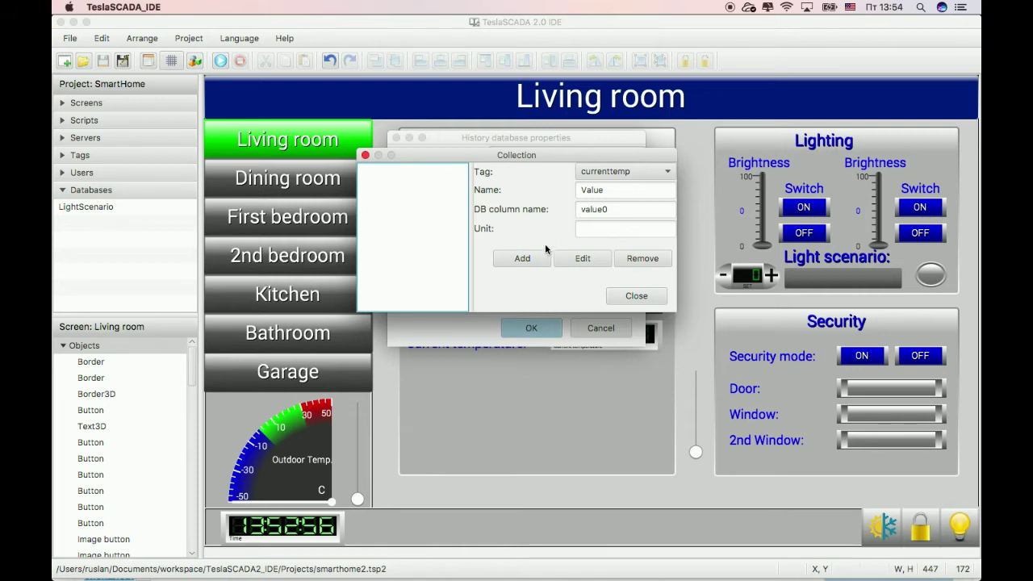
double_click(609, 188)
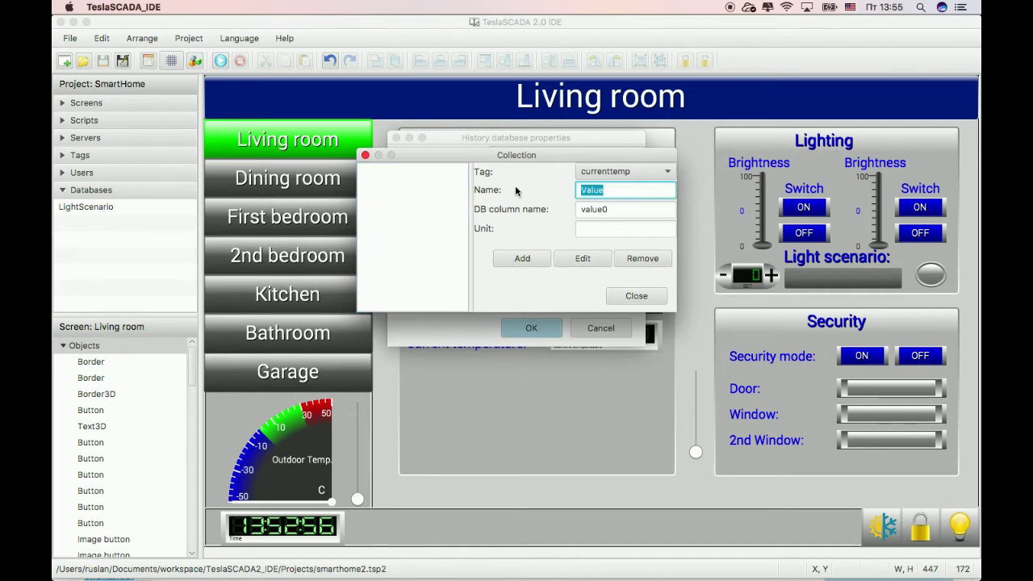
text(c)
key(BackSpace)
text(urrenttemp)
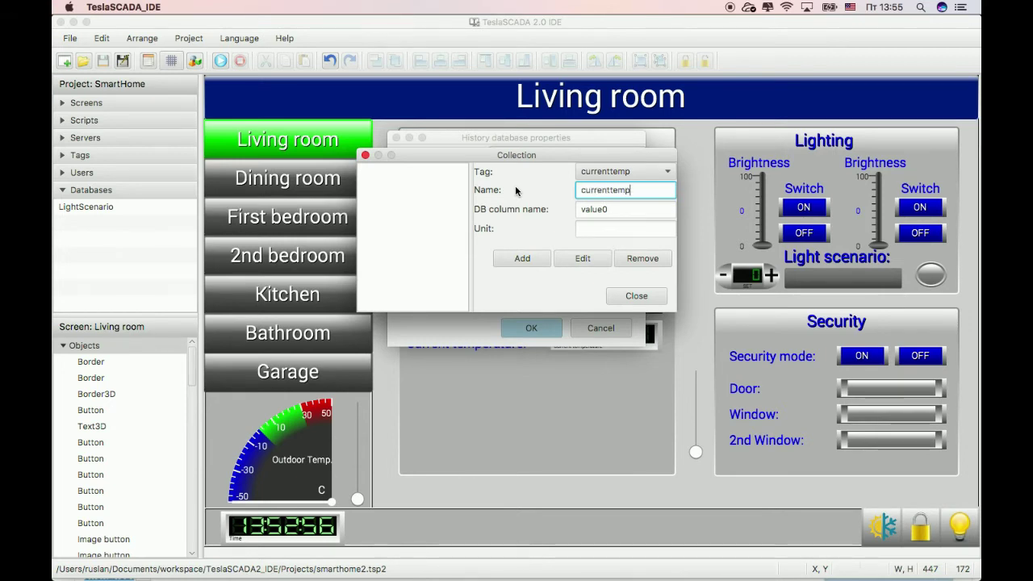
double_click(616, 209)
text(c)
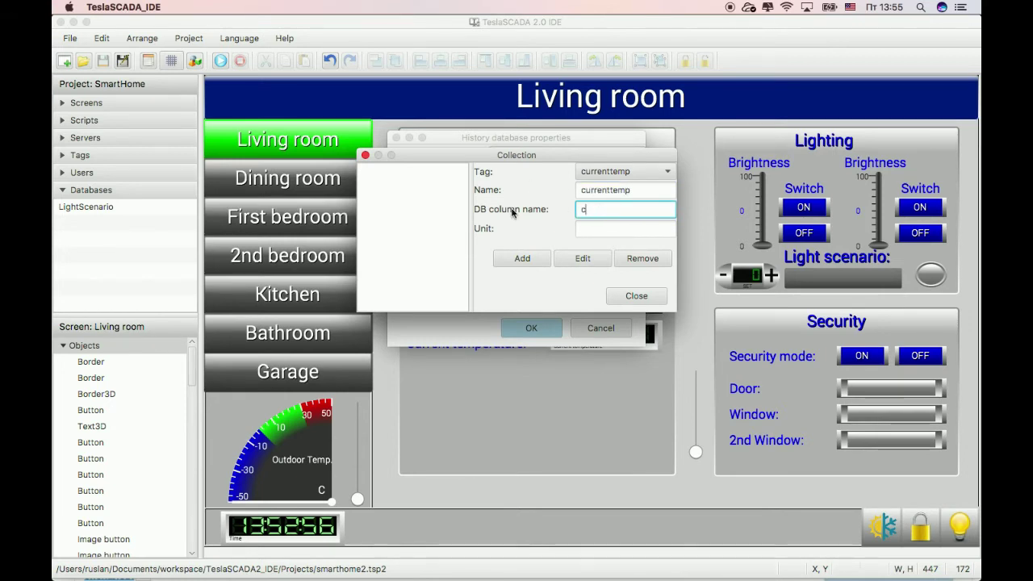
text(urrenttemp)
click(522, 263)
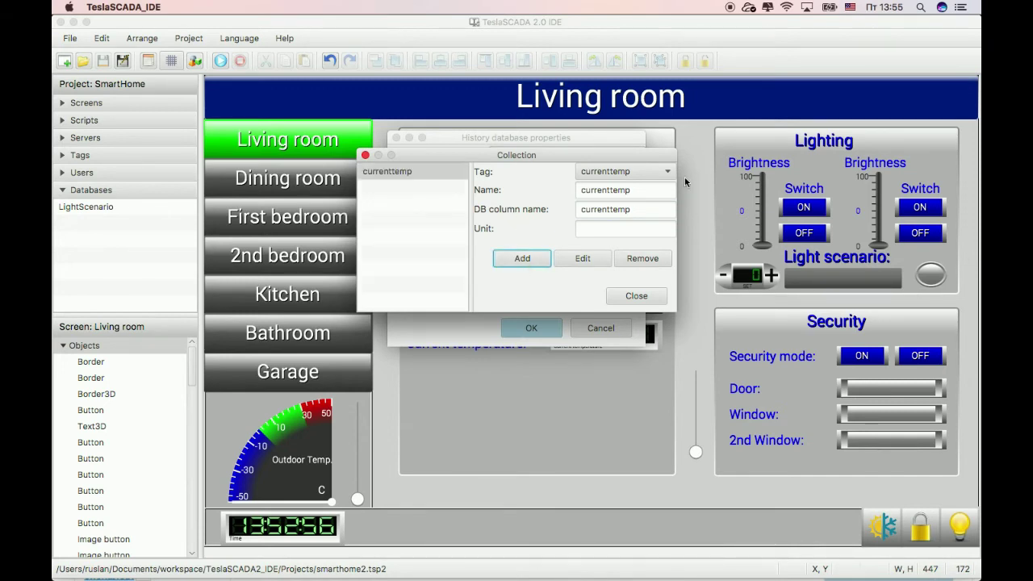
Step: Add outsidetemp with unit C to the collection and confirm the database
click(657, 169)
click(617, 239)
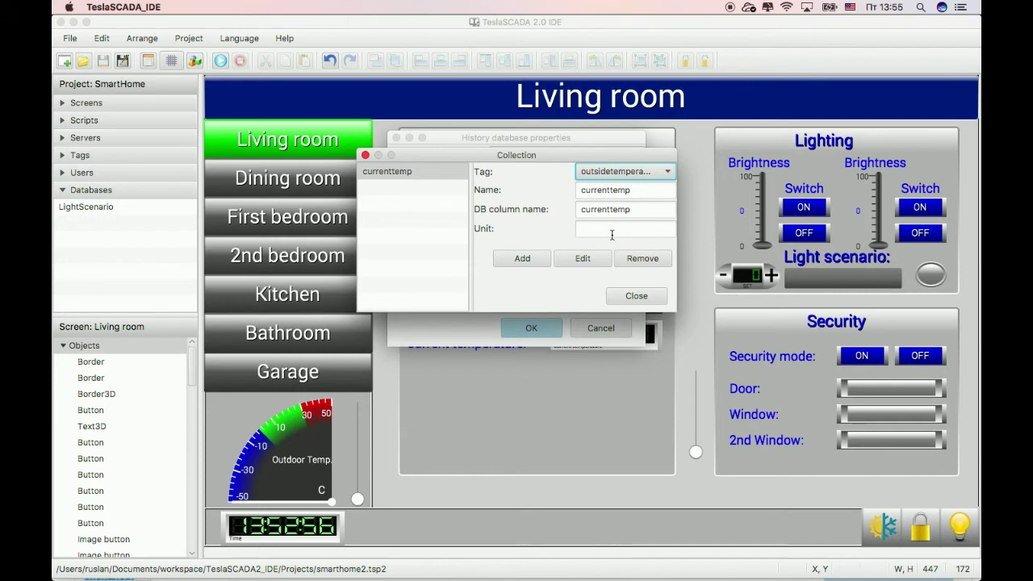
double_click(630, 197)
text(outside)
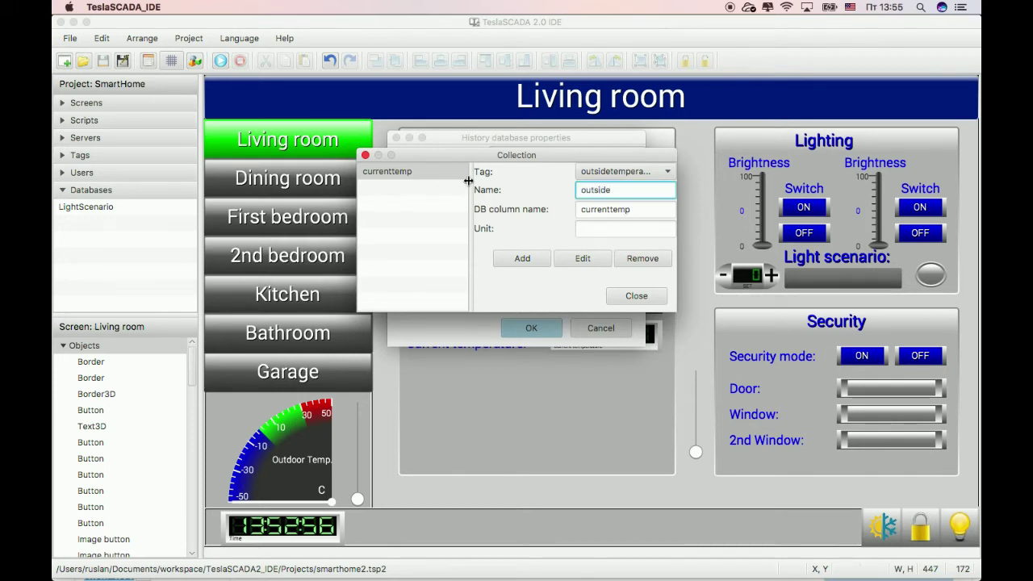
text(t)
key(Tab)
text(out)
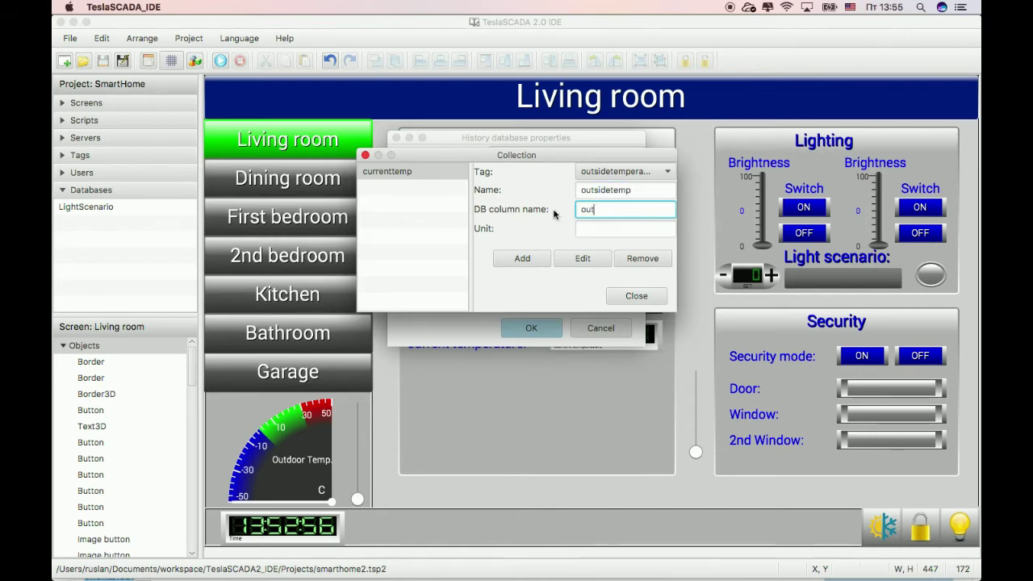
text(sie)
text(detemp)
click(588, 230)
text(C)
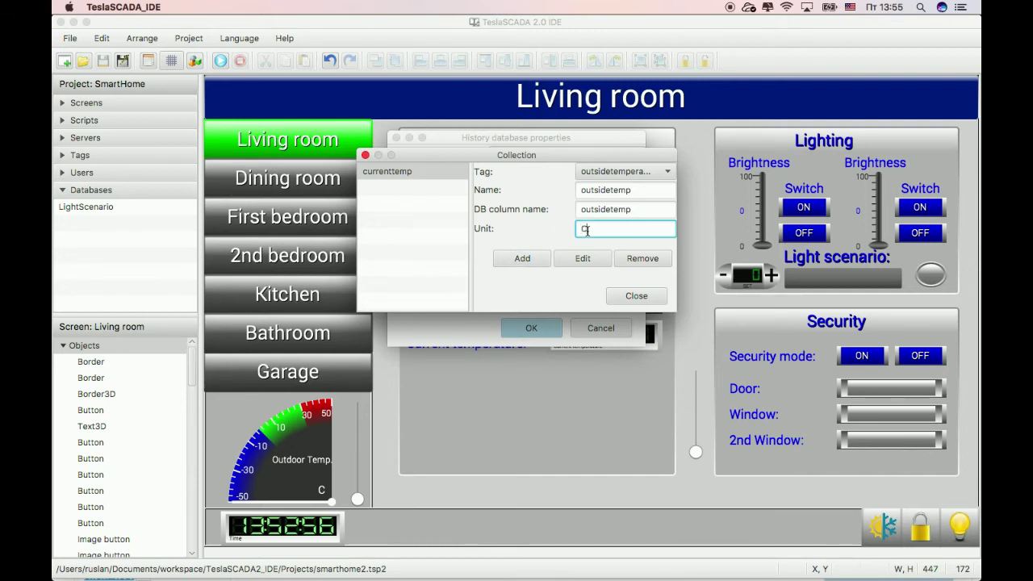
click(523, 258)
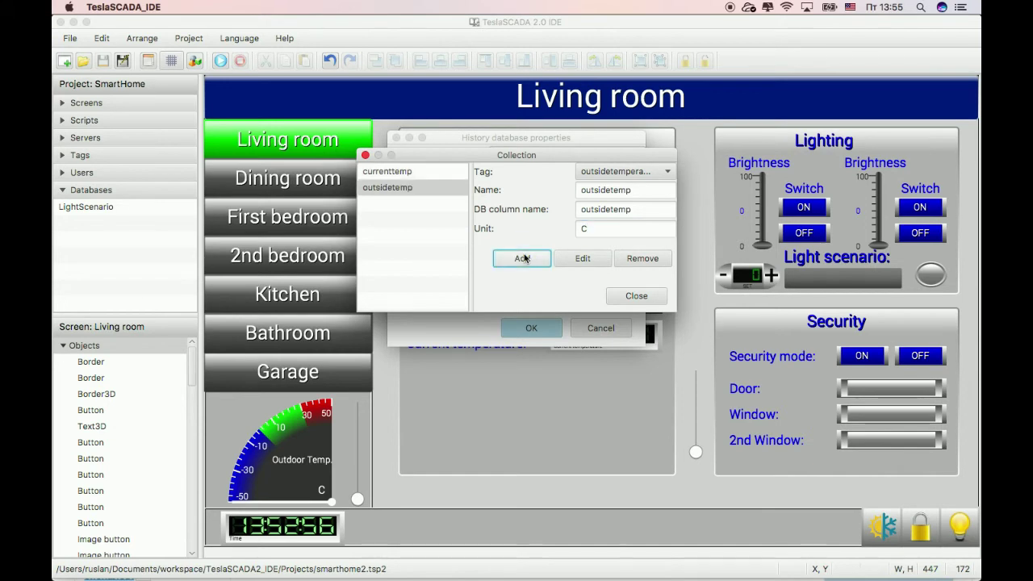
click(627, 296)
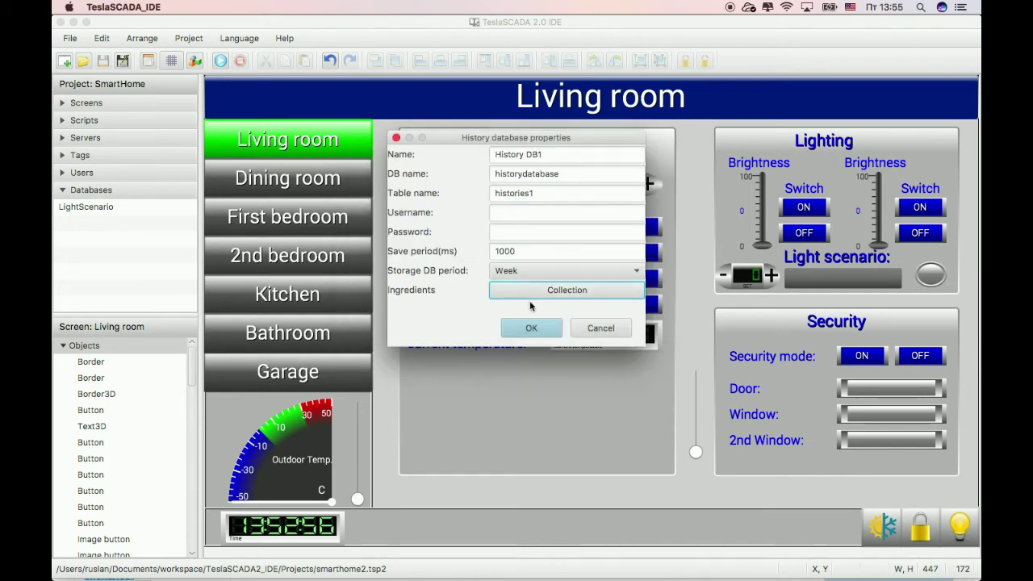
click(528, 328)
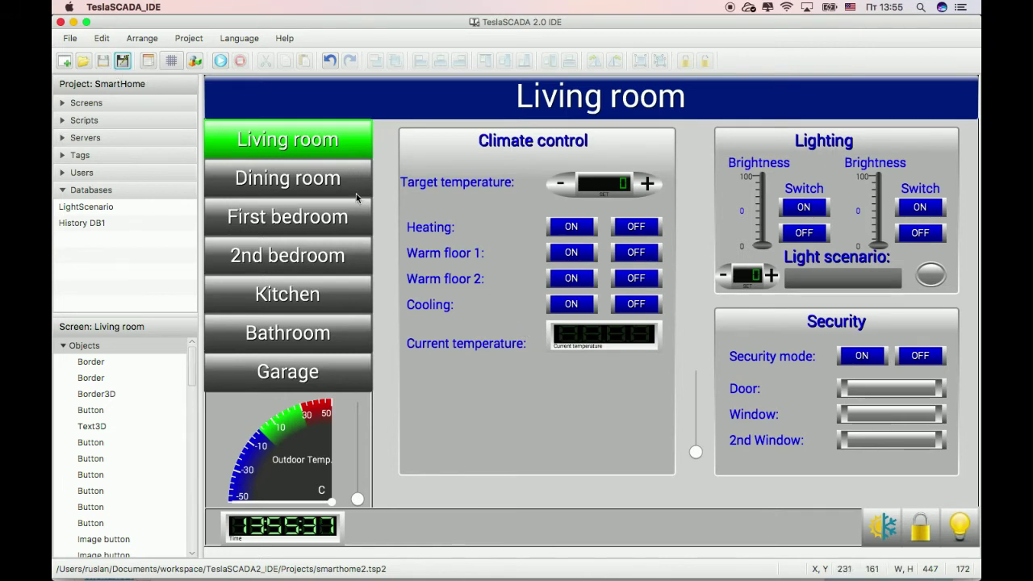
Step: Place a History DB table below Climate control and resize it
right_click(425, 400)
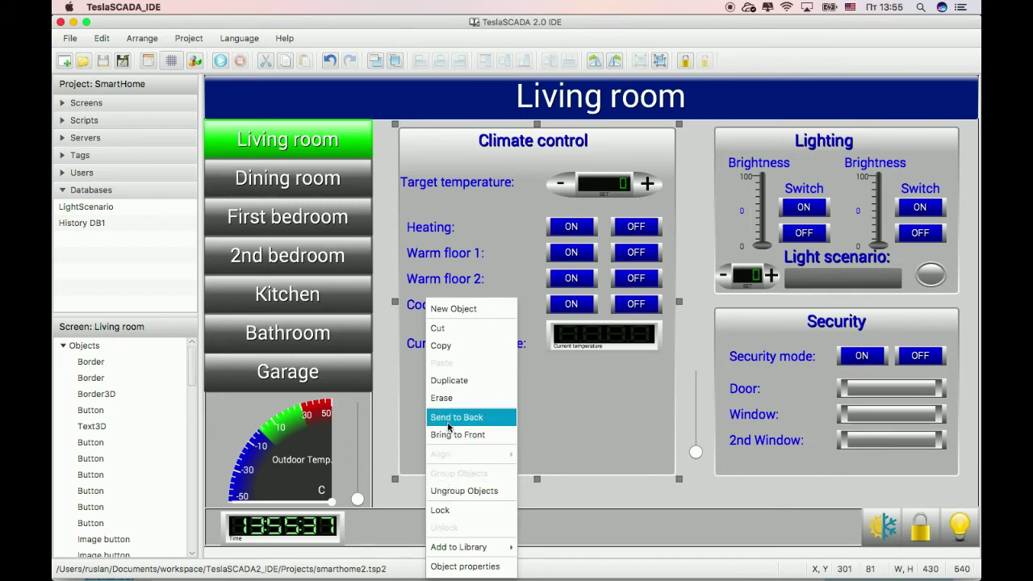
click(445, 310)
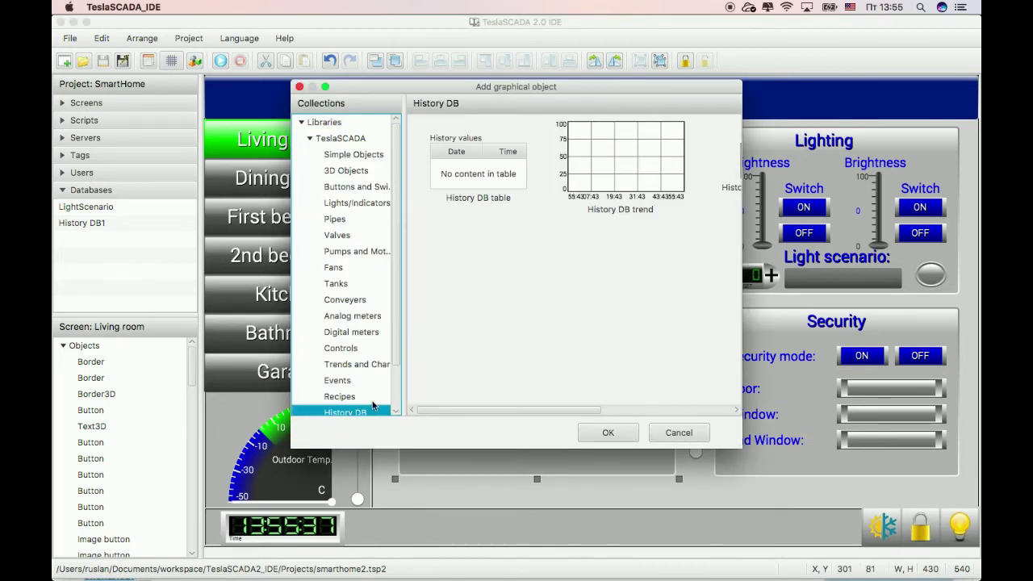
click(483, 174)
double_click(483, 173)
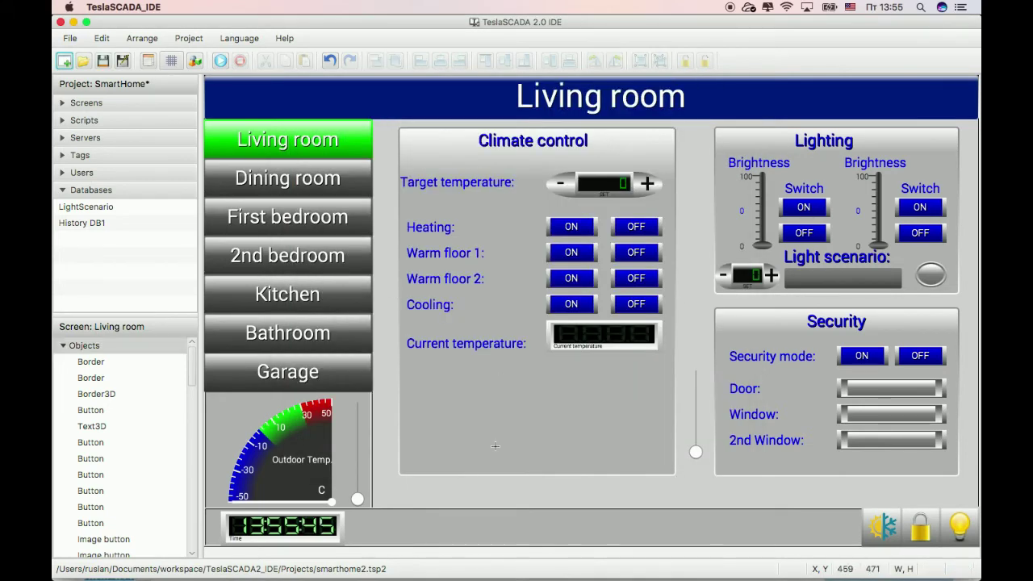
click(412, 453)
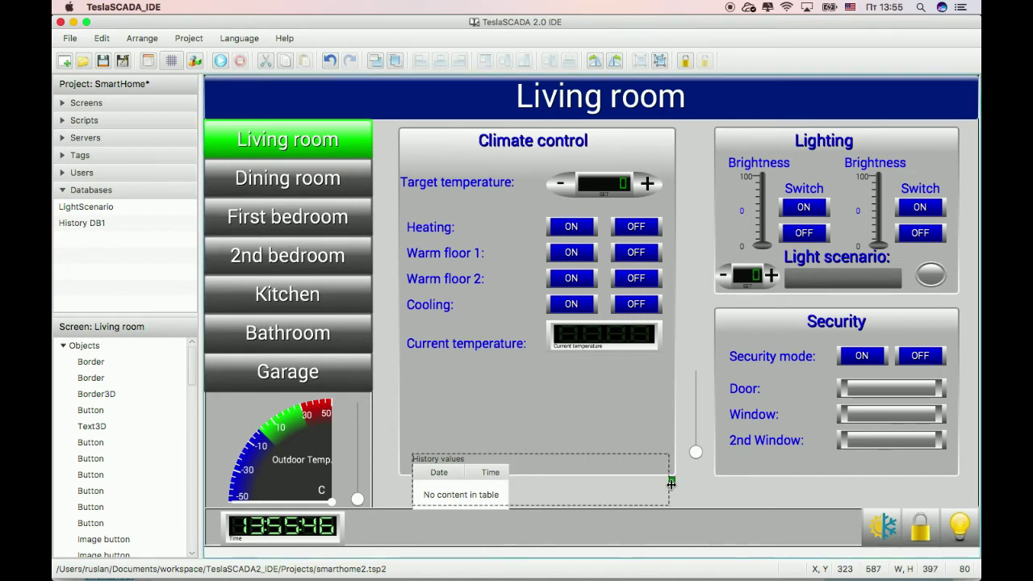
mouse_move(512, 480)
mouse_down()
mouse_move(672, 479)
mouse_move(512, 506)
mouse_move(530, 538)
mouse_up()
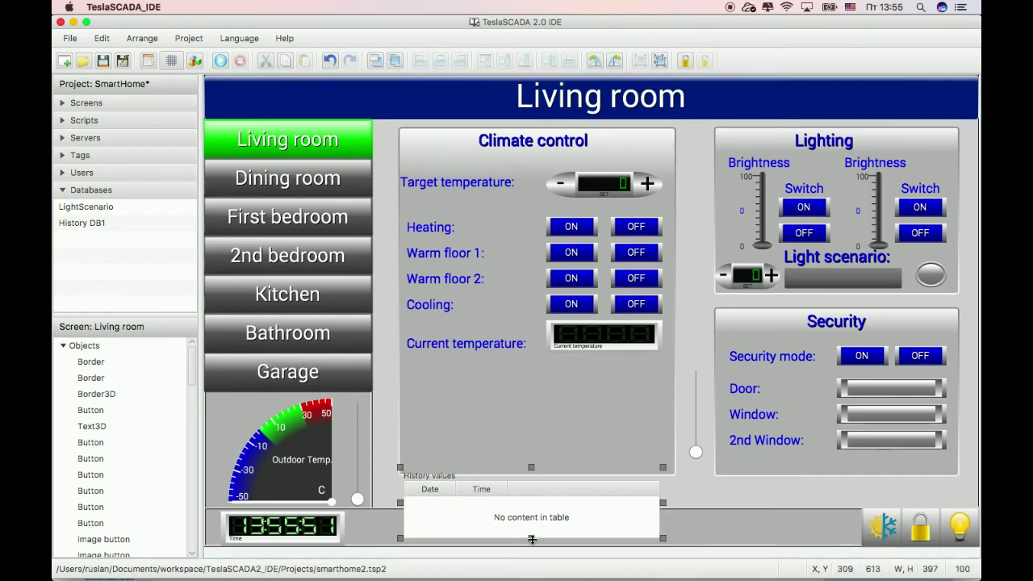
Step: Link the table to History DB1 with auto refresh and DESC time order
double_click(487, 502)
click(540, 159)
click(537, 175)
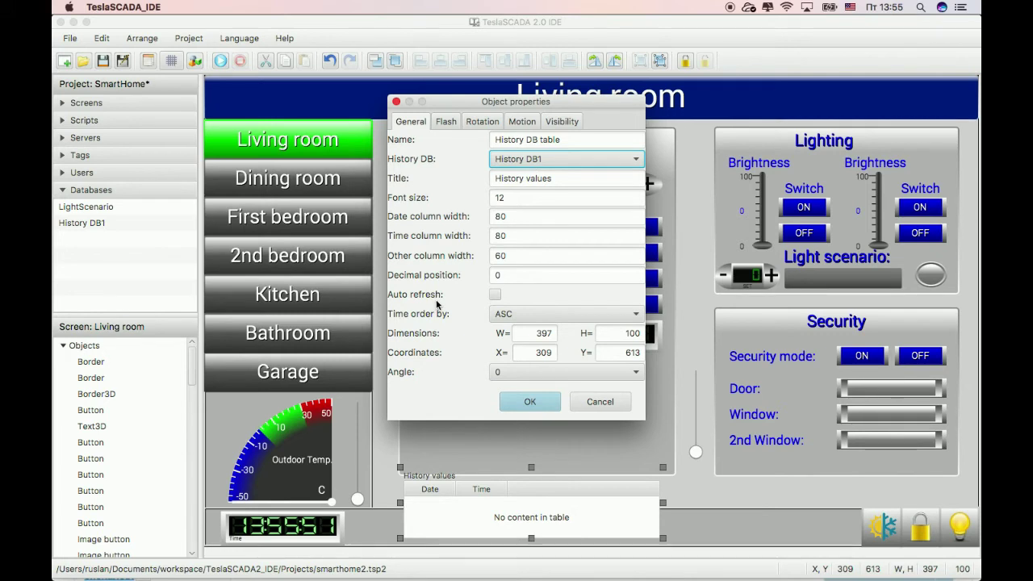
click(495, 295)
click(520, 316)
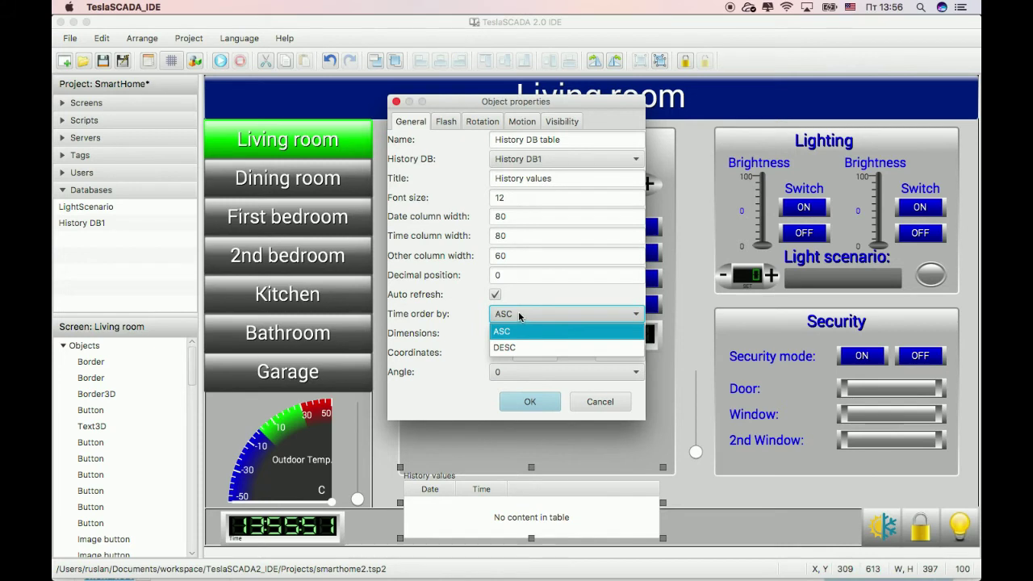
click(509, 347)
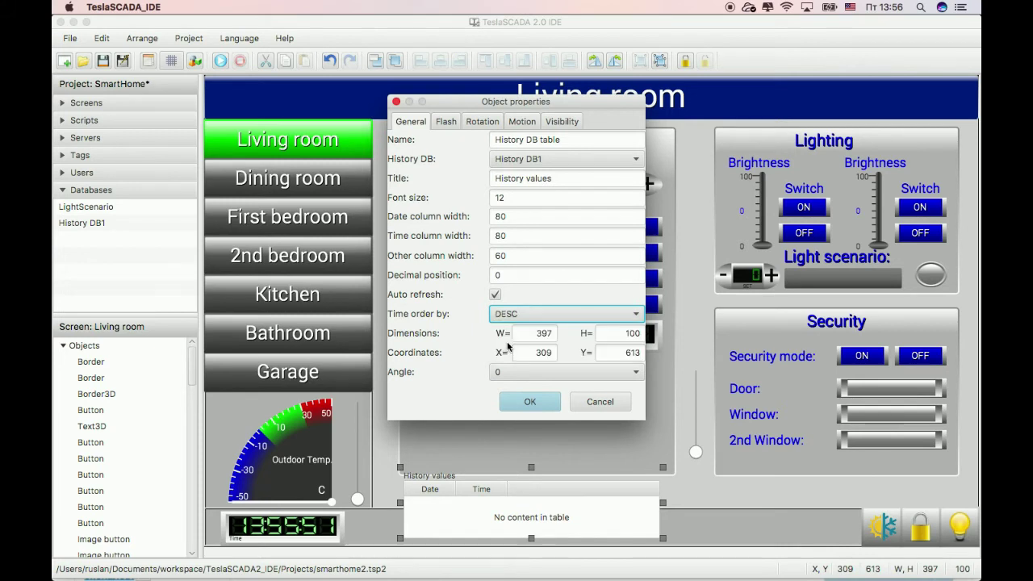
click(530, 403)
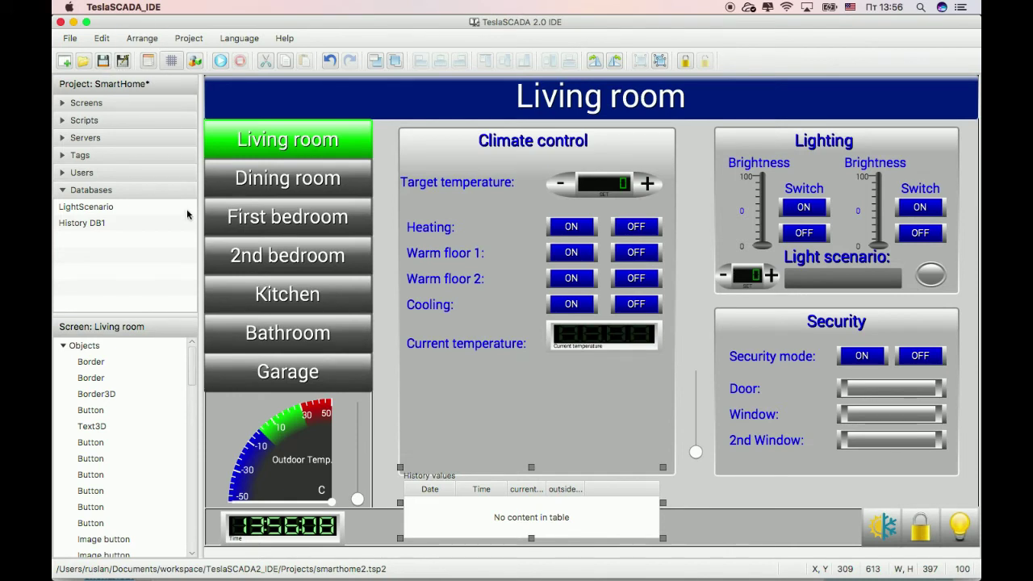
Step: Insert a History DB trend object and stretch it to fill Climate control's empty lower area
right_click(459, 380)
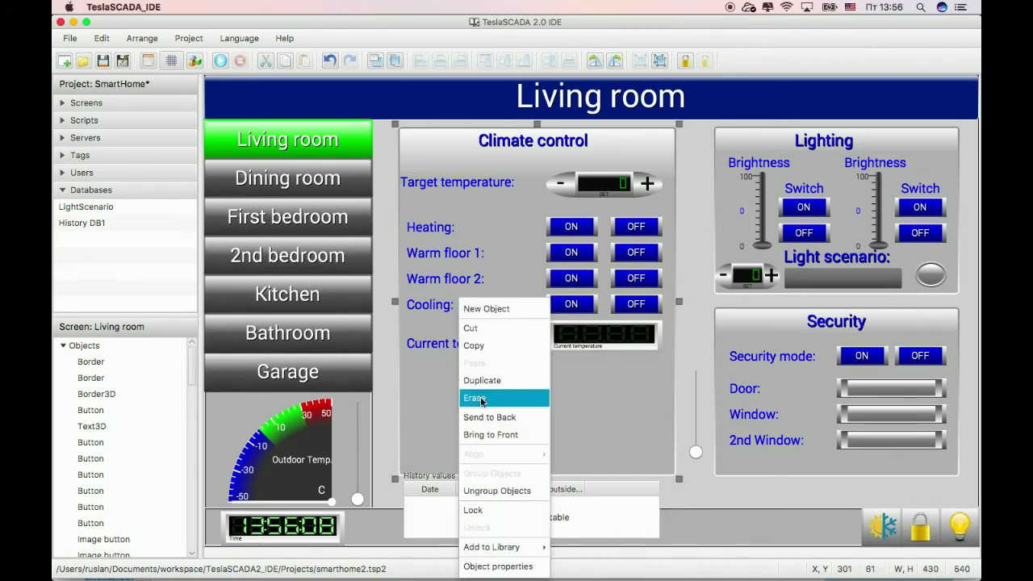
click(484, 309)
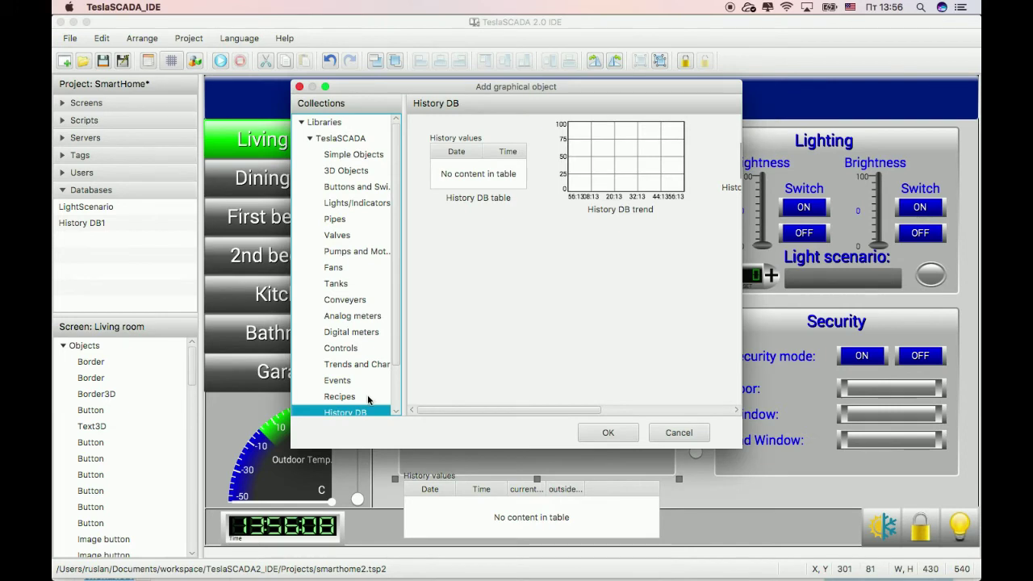
click(637, 172)
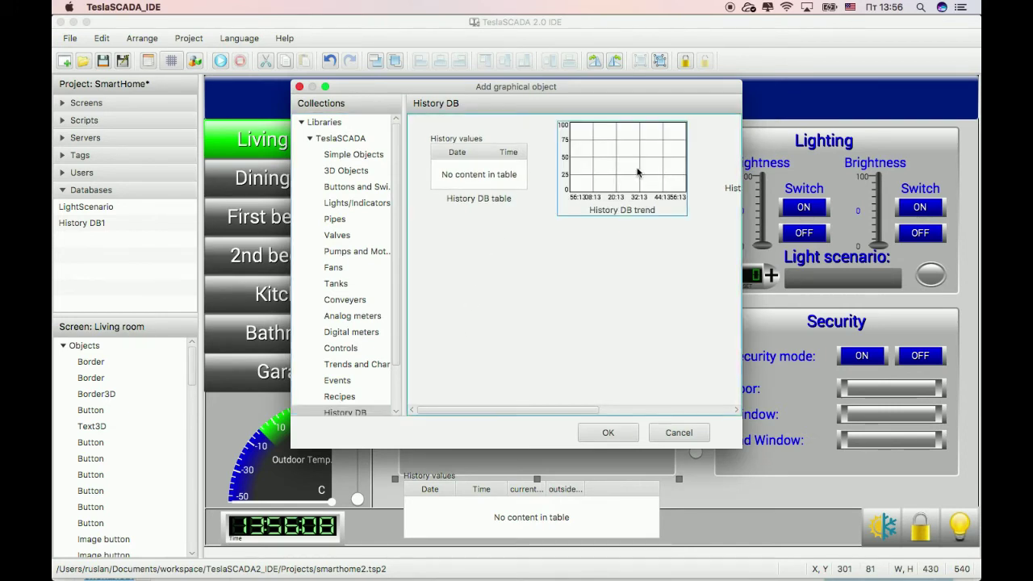
click(607, 433)
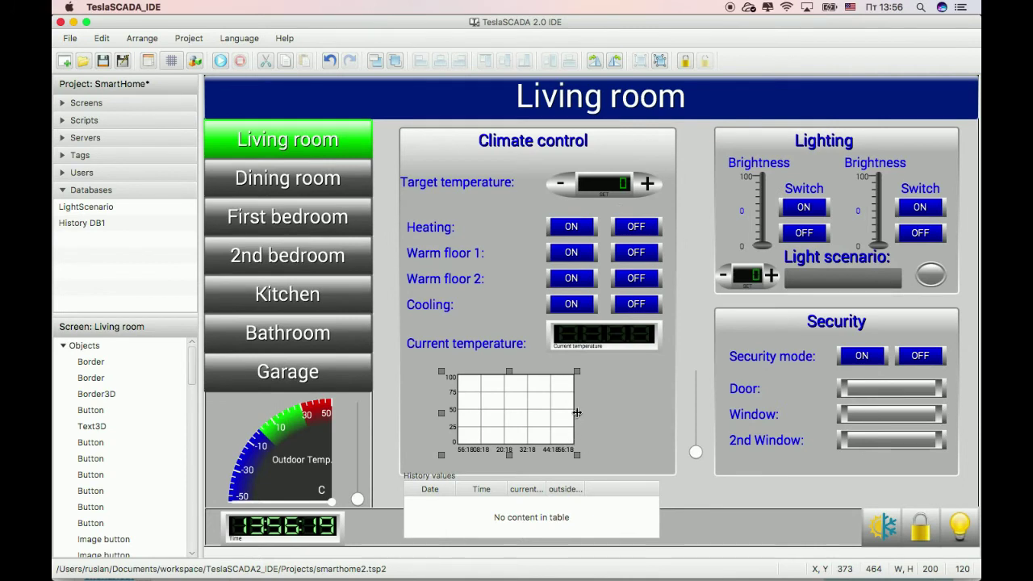
drag(576, 412, 675, 412)
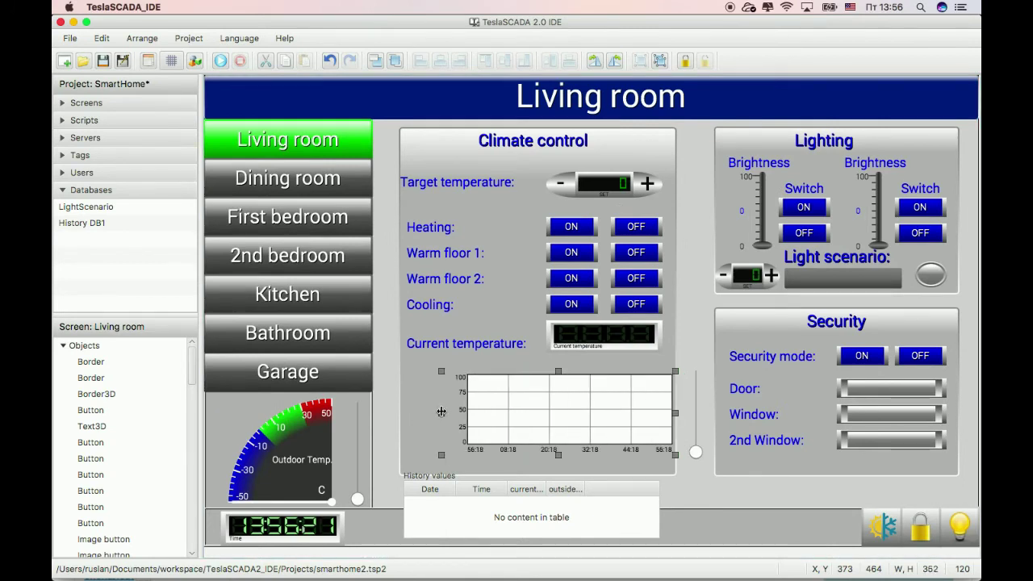
drag(441, 413, 402, 413)
drag(537, 373, 537, 367)
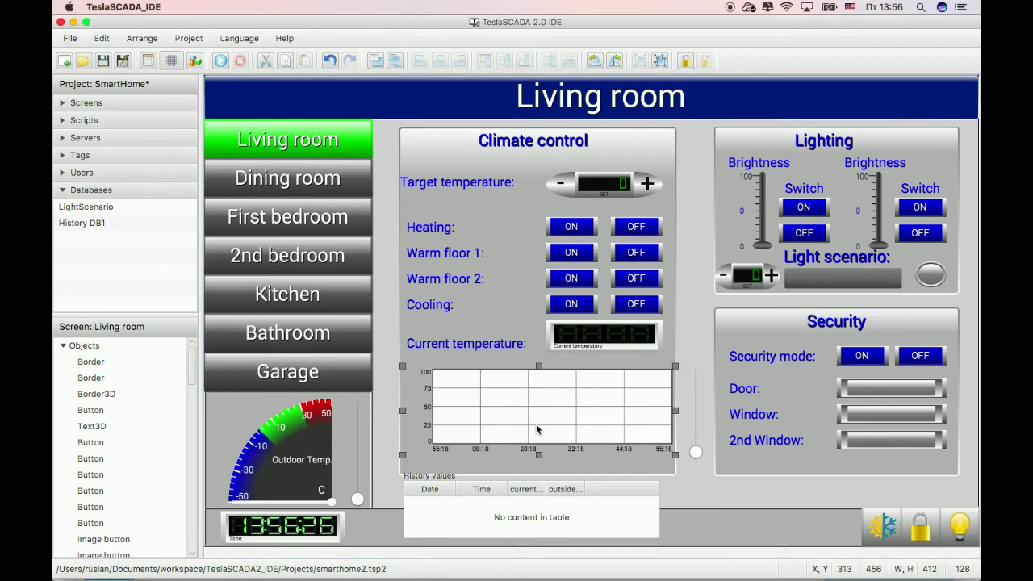
drag(538, 451, 541, 474)
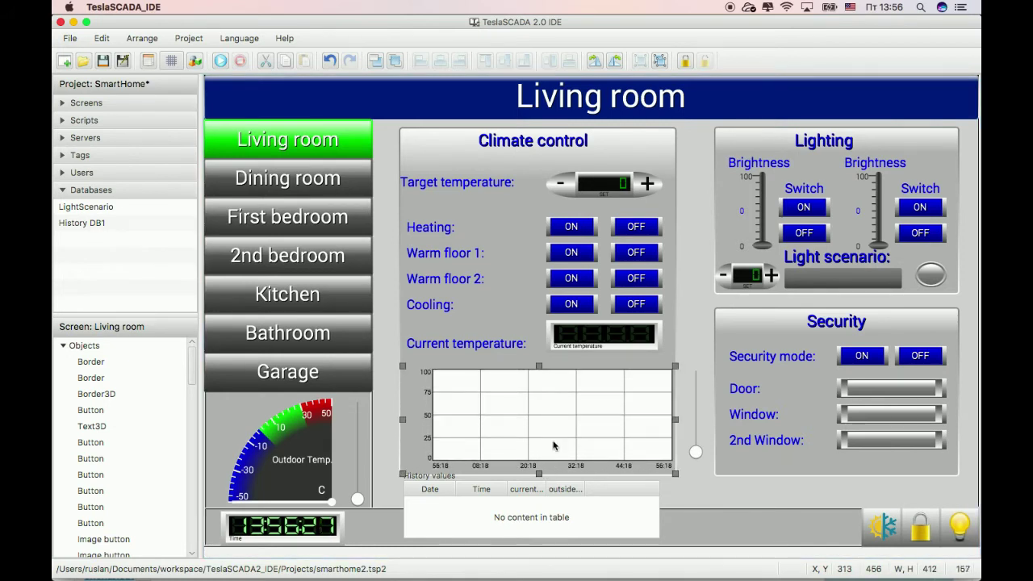
drag(549, 437, 547, 439)
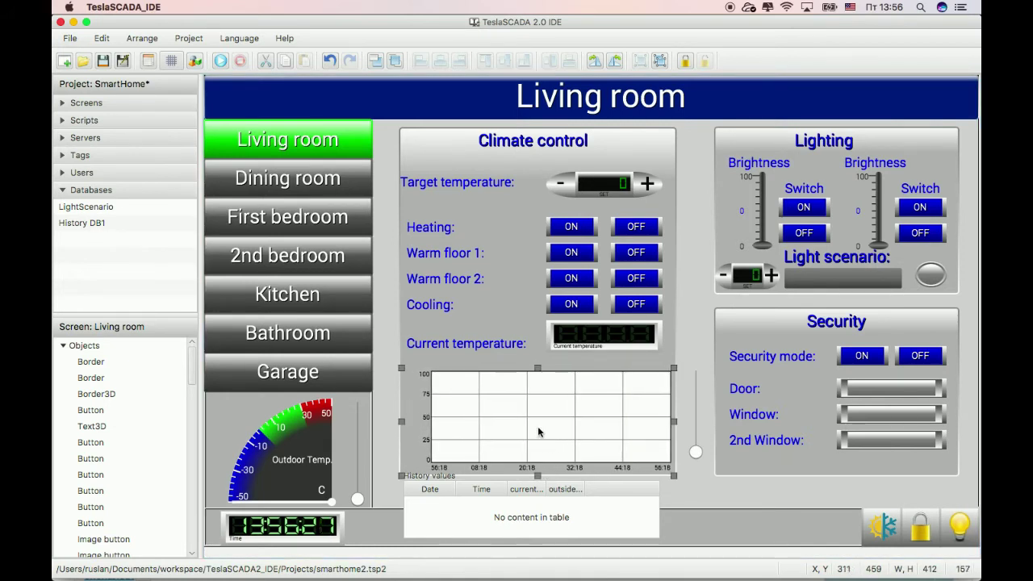
Step: Link the trend to History DB1 with auto refresh and add a dark blue currenttemp curve
double_click(537, 426)
click(539, 179)
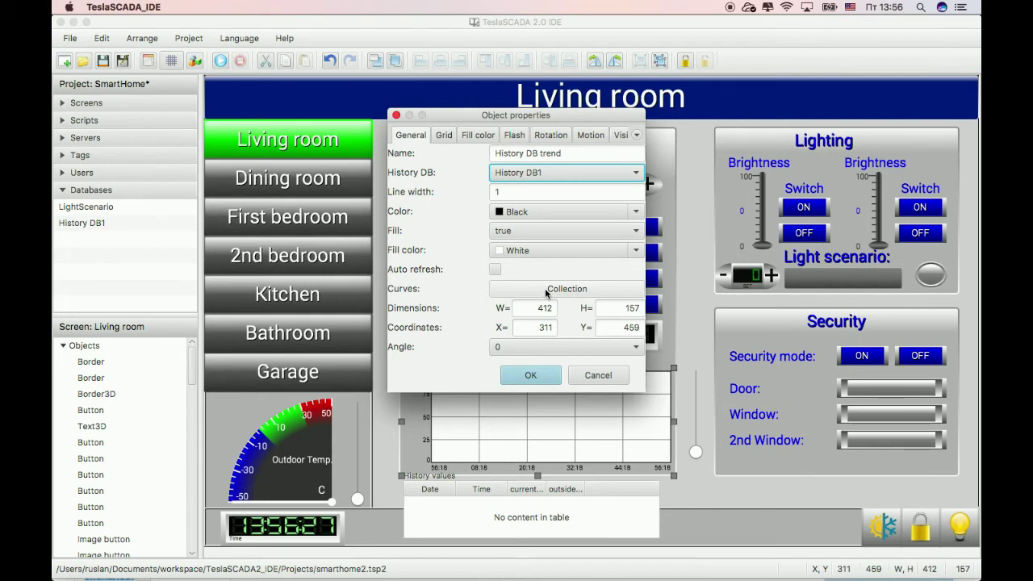
click(495, 270)
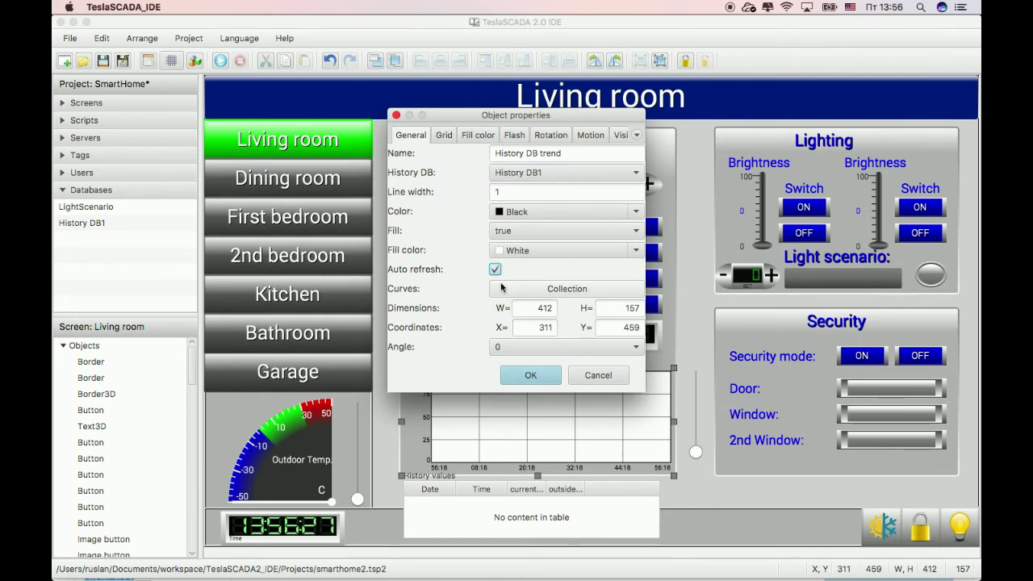
click(536, 289)
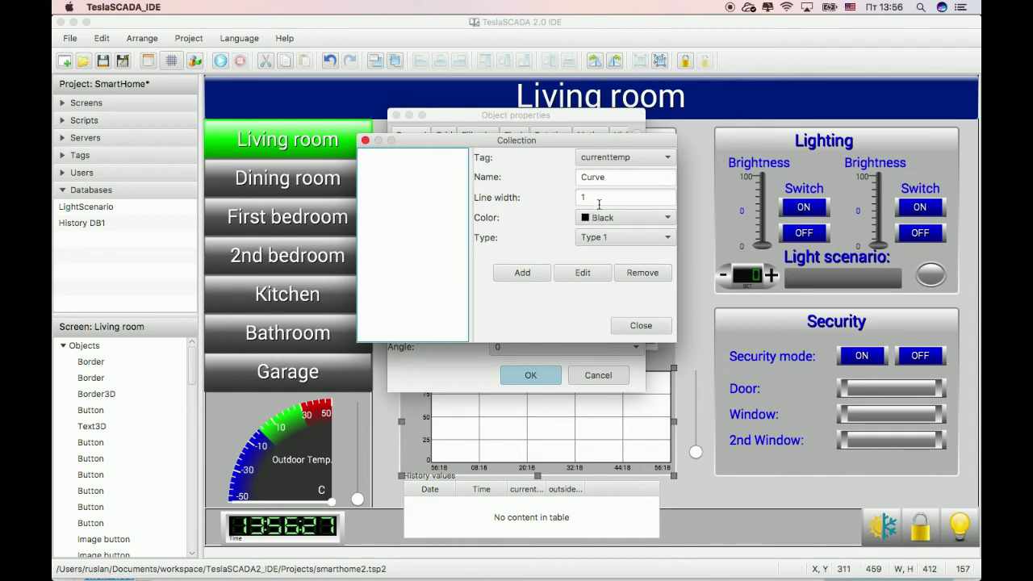
click(621, 217)
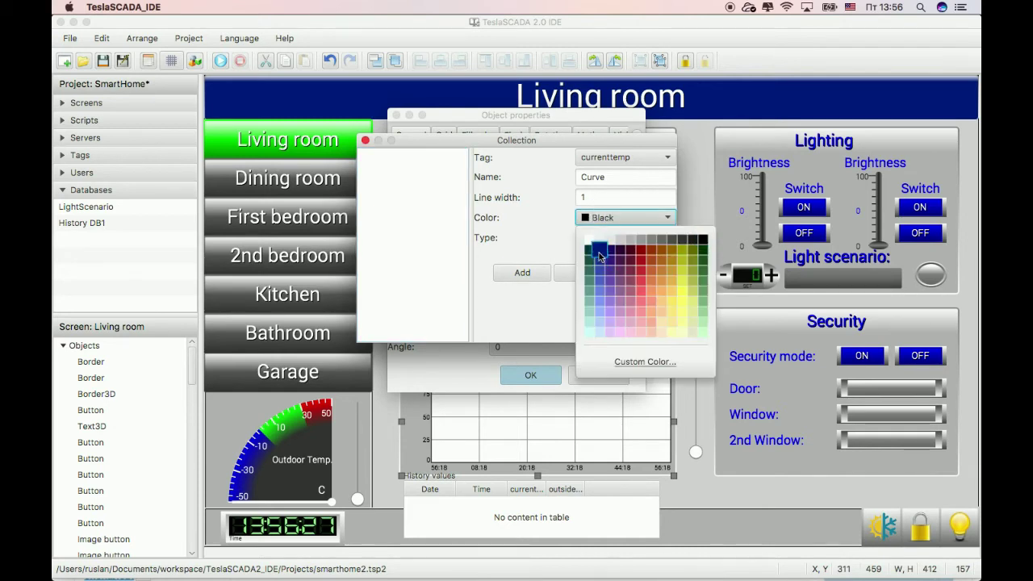
click(599, 256)
click(521, 271)
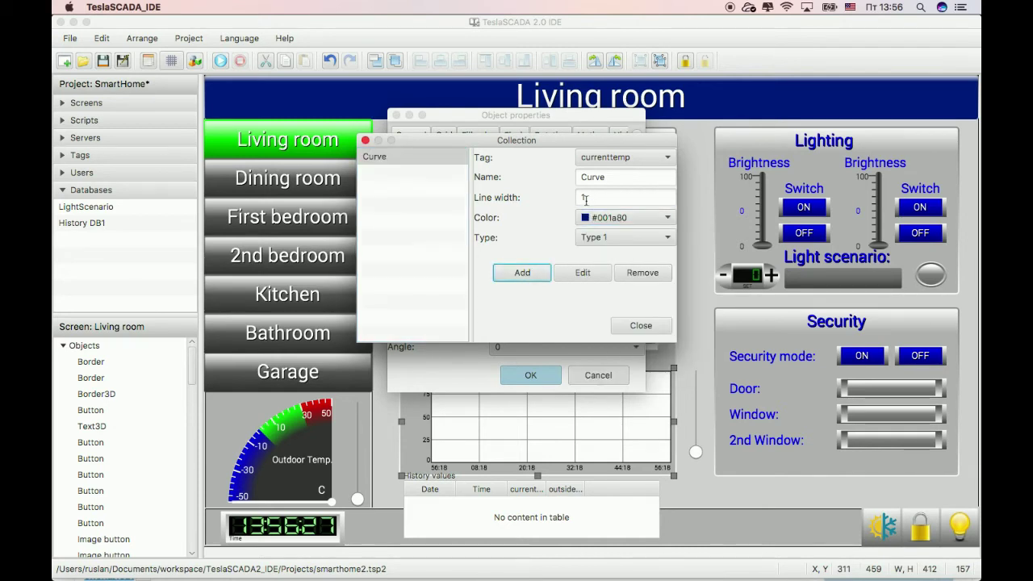
Step: Add a dark red outside temperature curve named Curve2, confirm, and save the project
click(610, 157)
click(607, 181)
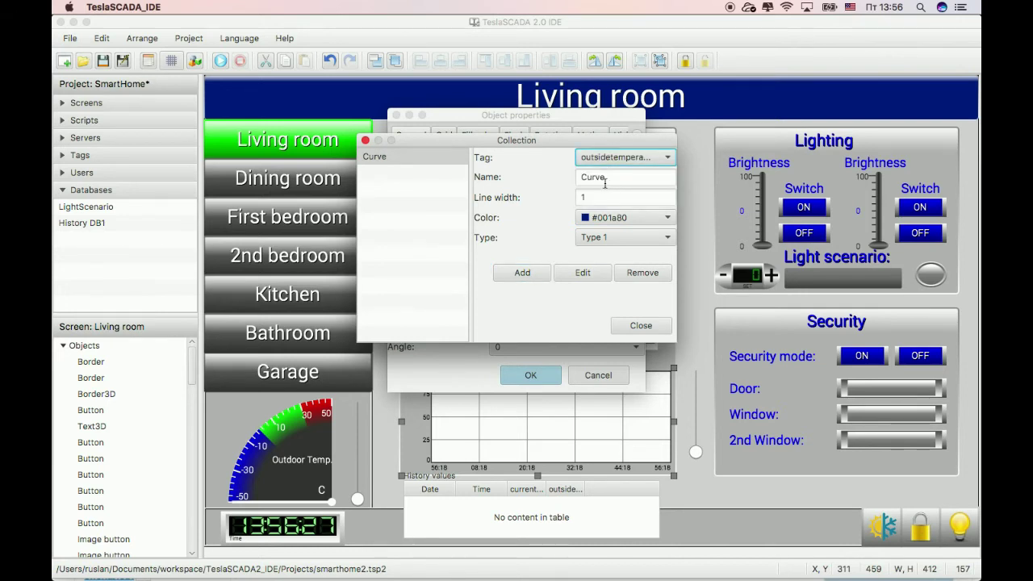
text(2)
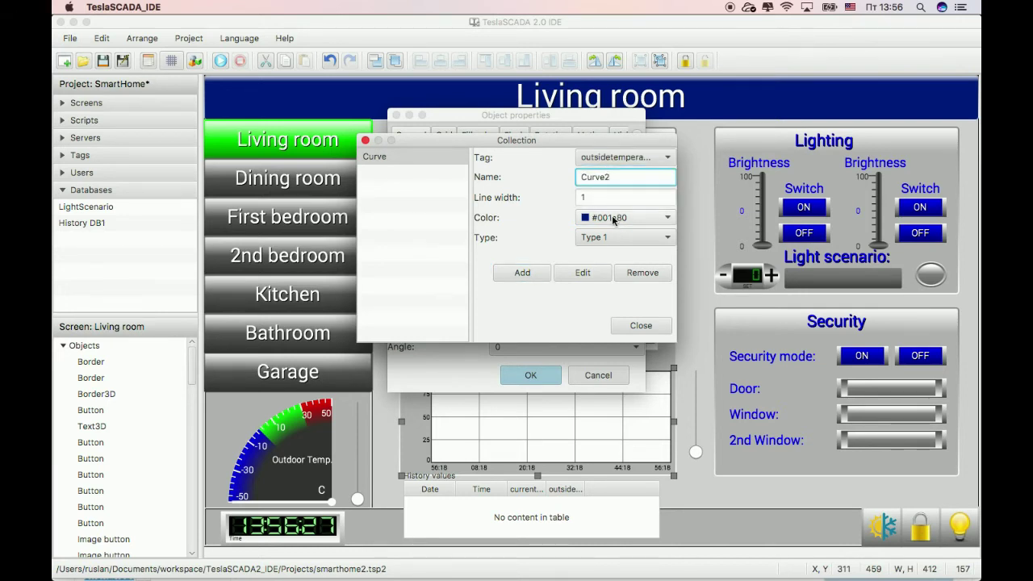
click(613, 218)
click(640, 256)
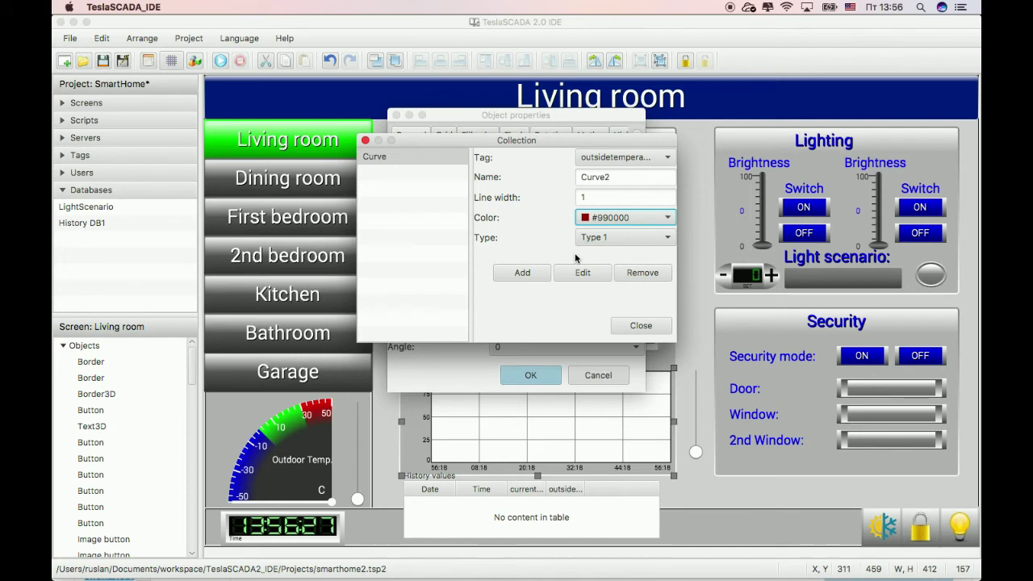
click(528, 274)
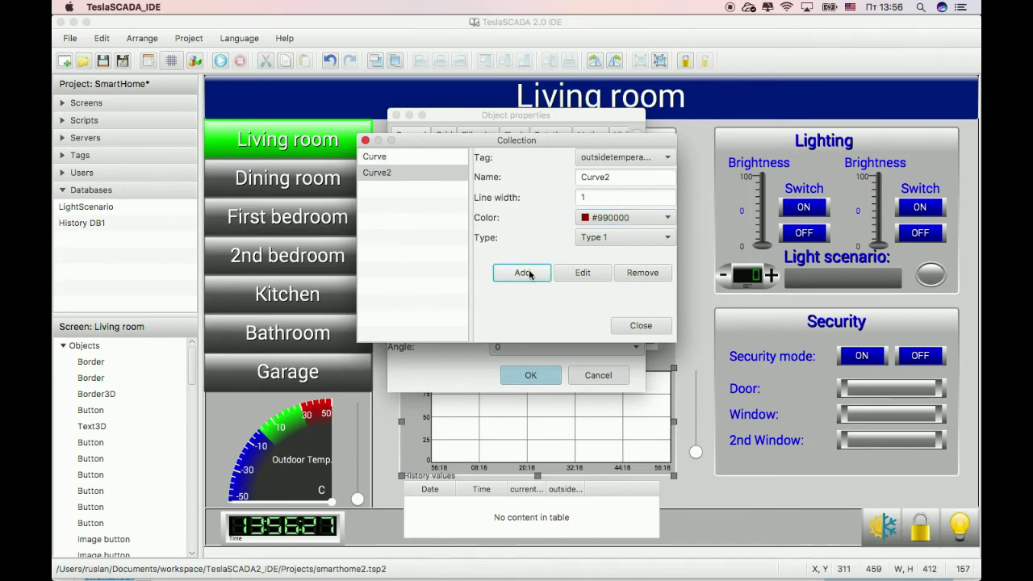
click(639, 325)
click(528, 376)
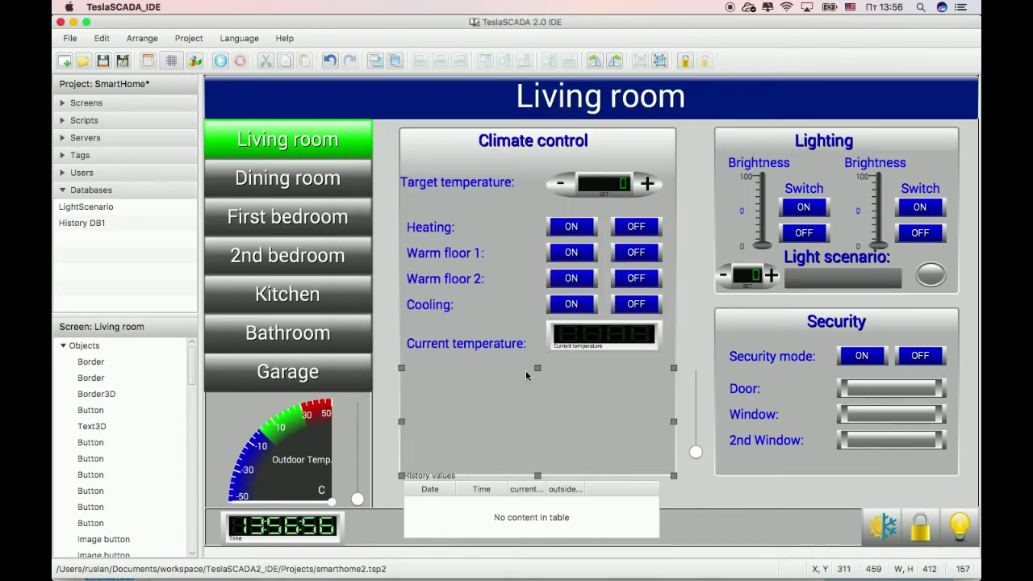
click(103, 63)
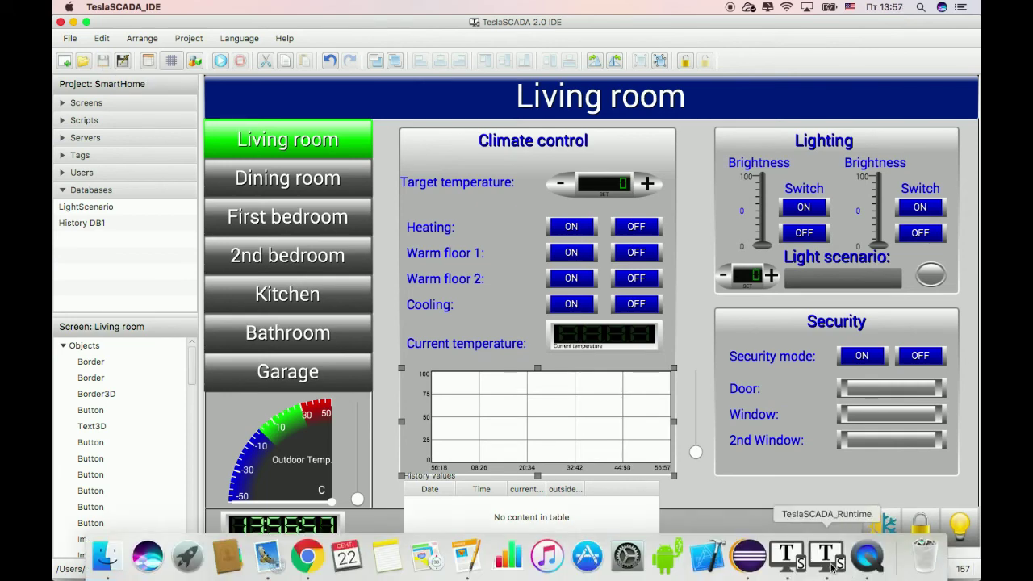
Step: Stop the runtime, reopen smarthome2.tsp2, run it again and dismiss the high-temperature alert
click(831, 557)
click(128, 60)
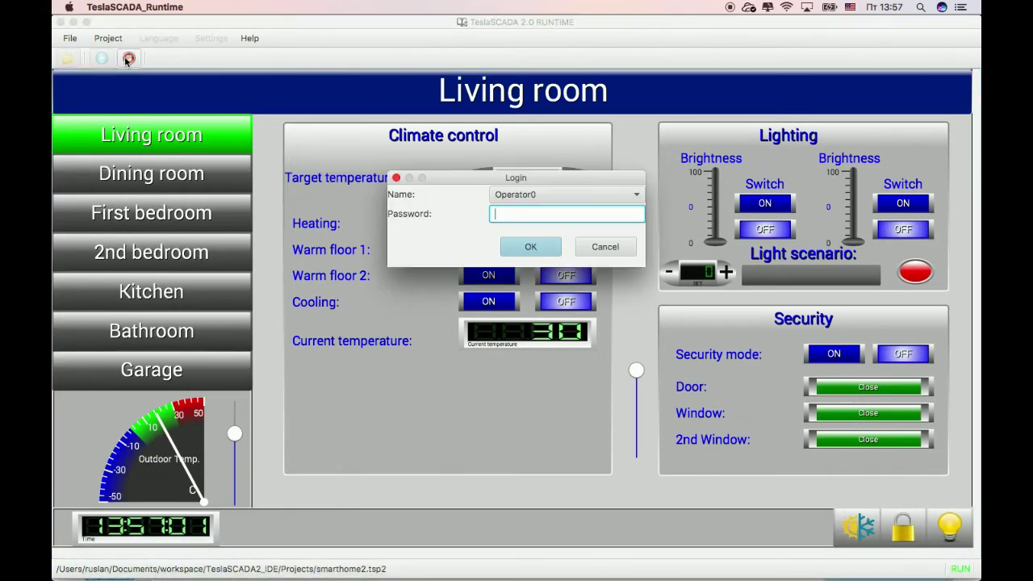
click(525, 246)
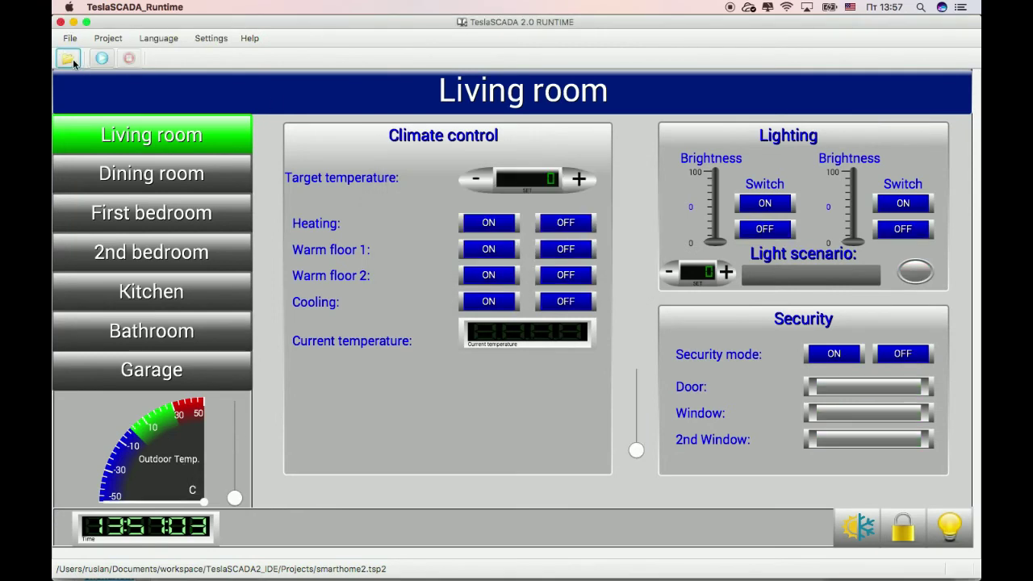
click(70, 60)
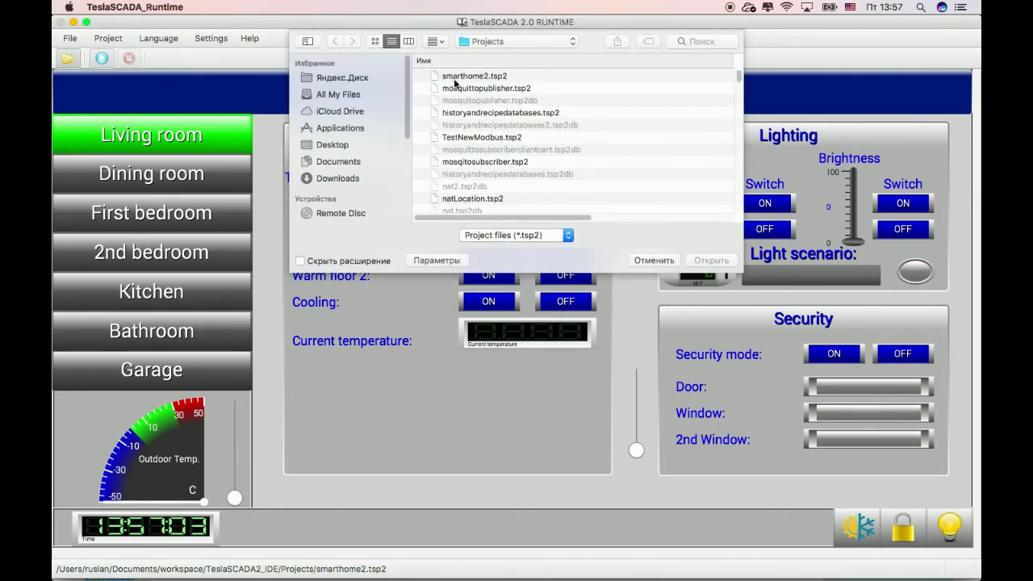
double_click(453, 83)
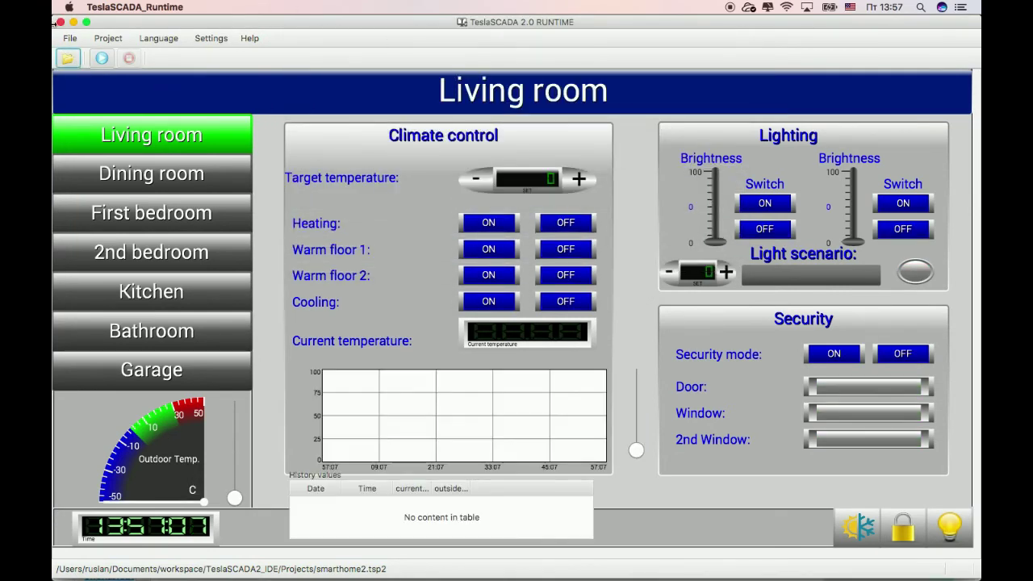
click(102, 58)
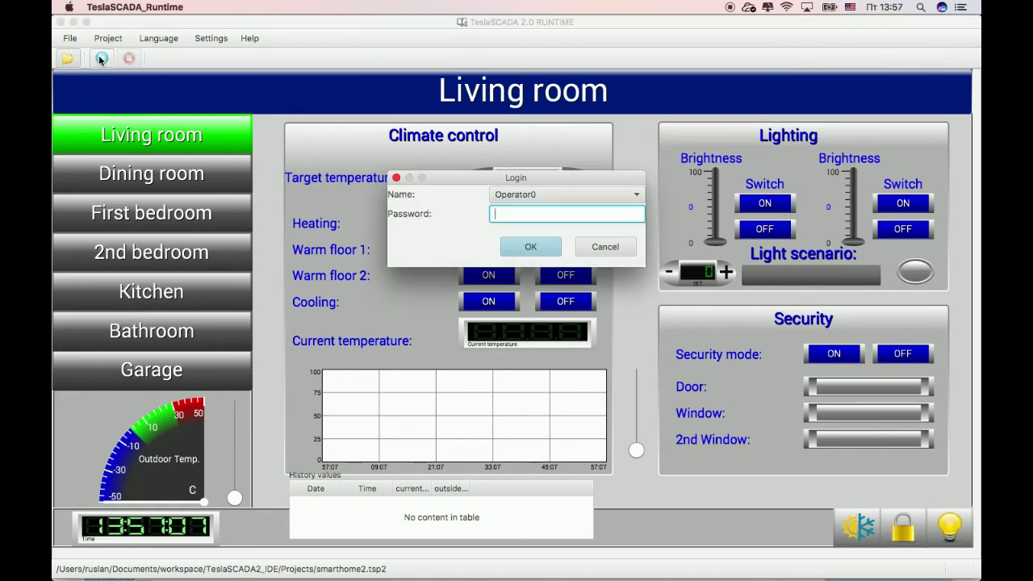
click(515, 249)
click(621, 243)
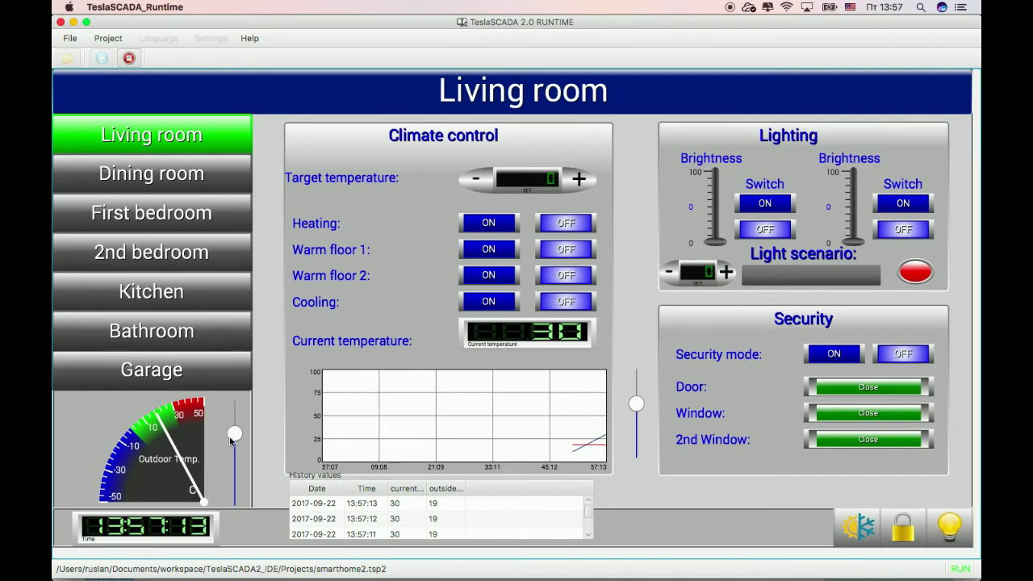
Step: Vary the outdoor and room temperature sliders, then open the trend's time-range picker
drag(234, 433, 234, 455)
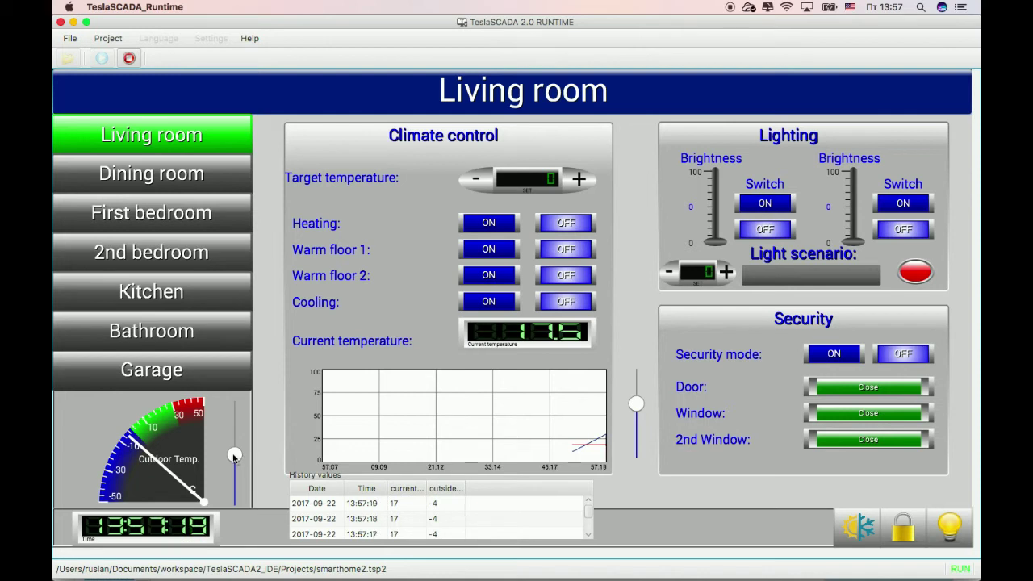
drag(233, 457, 232, 448)
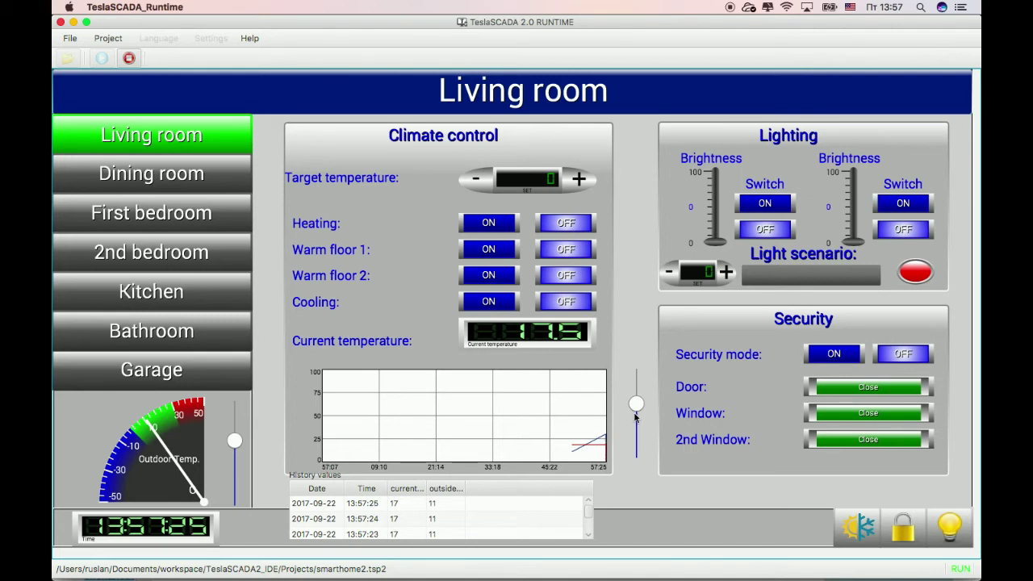
drag(635, 414, 630, 446)
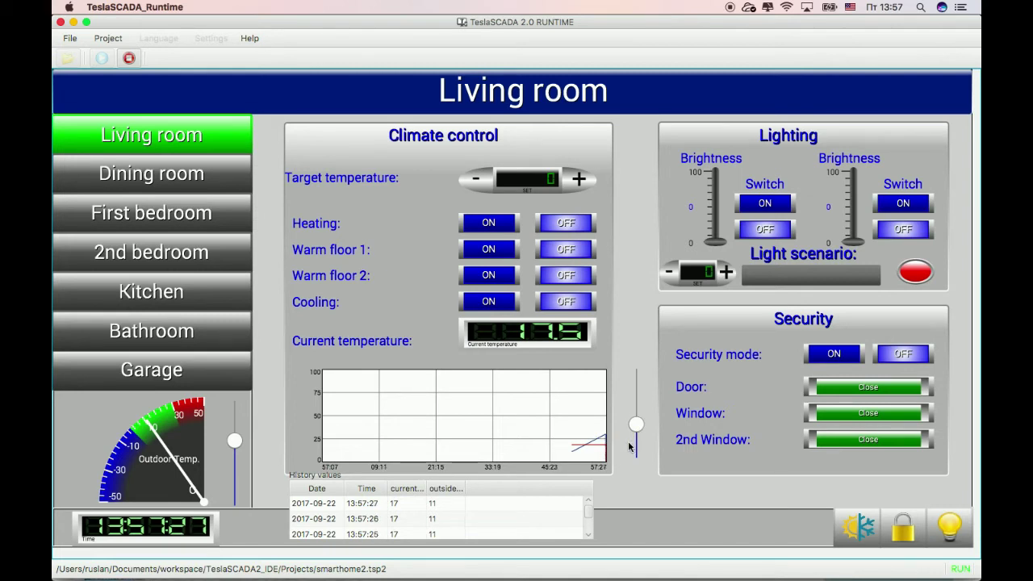
click(339, 429)
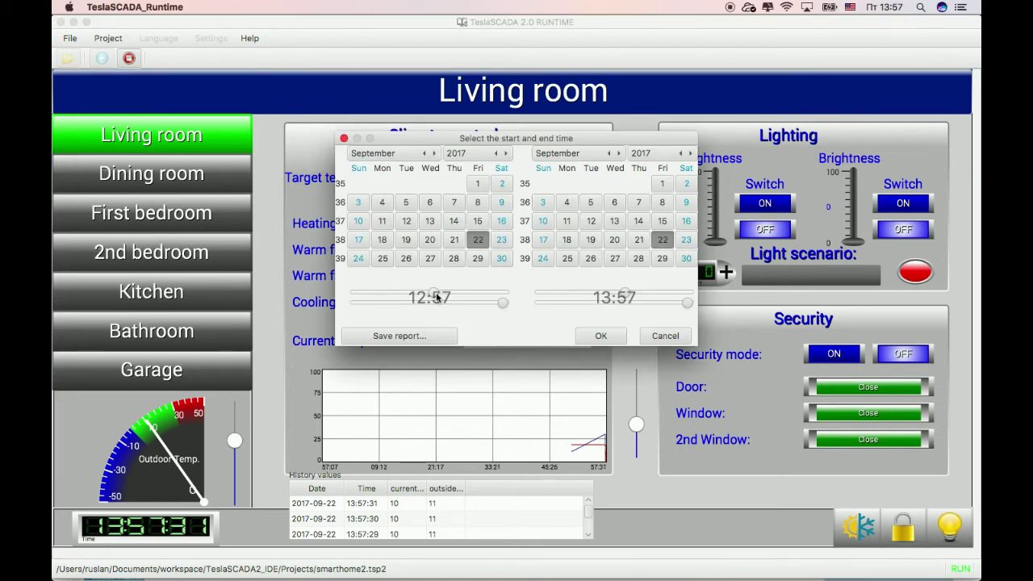
Step: Set the trend's start time to 13:53 and apply the new range
drag(435, 297, 440, 295)
drag(501, 303, 489, 308)
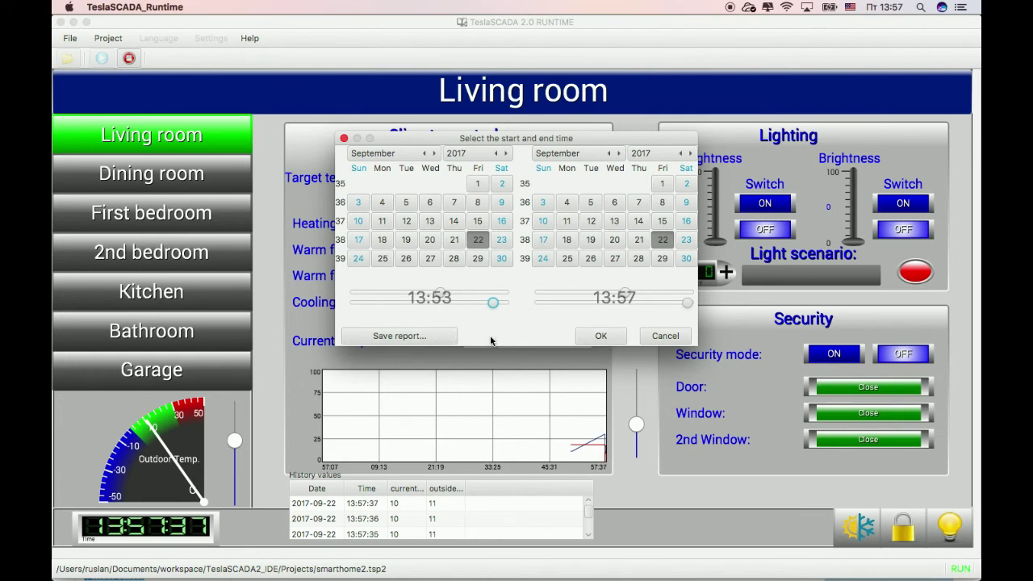
click(601, 337)
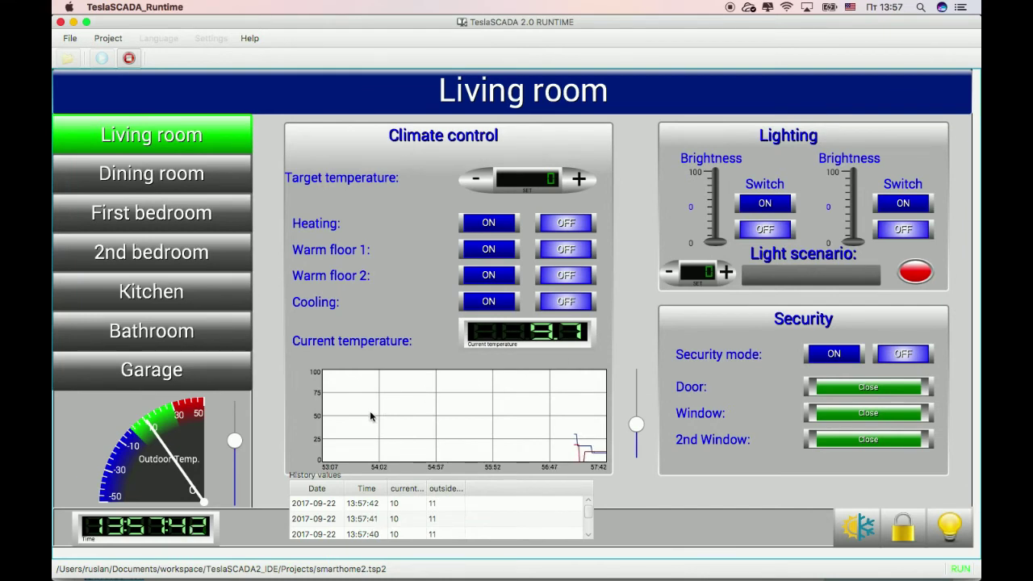
Step: Raise the room temperature to 14, then stop the project and return to the IDE
drag(636, 427, 636, 418)
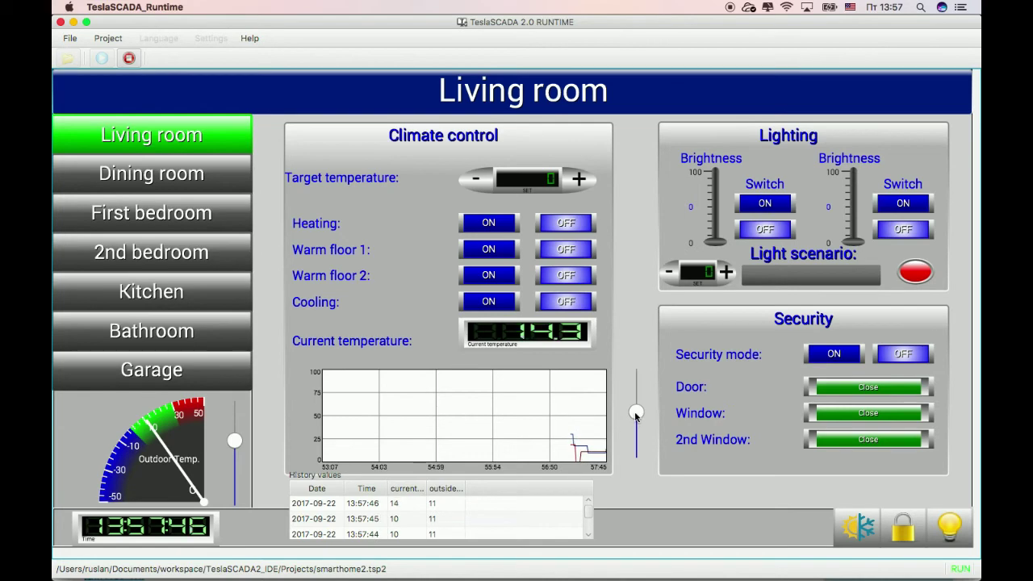
click(129, 58)
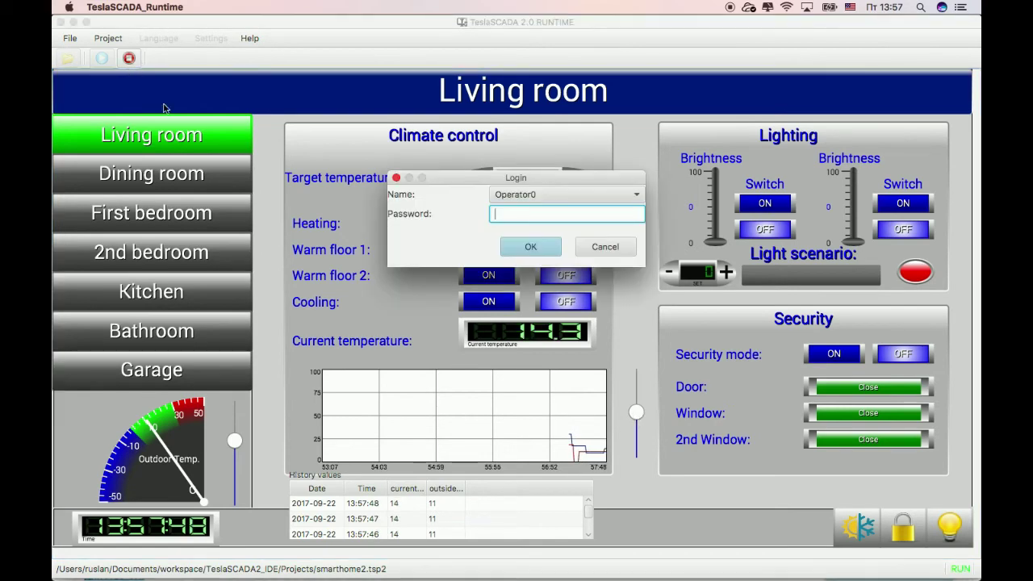
click(534, 248)
click(793, 559)
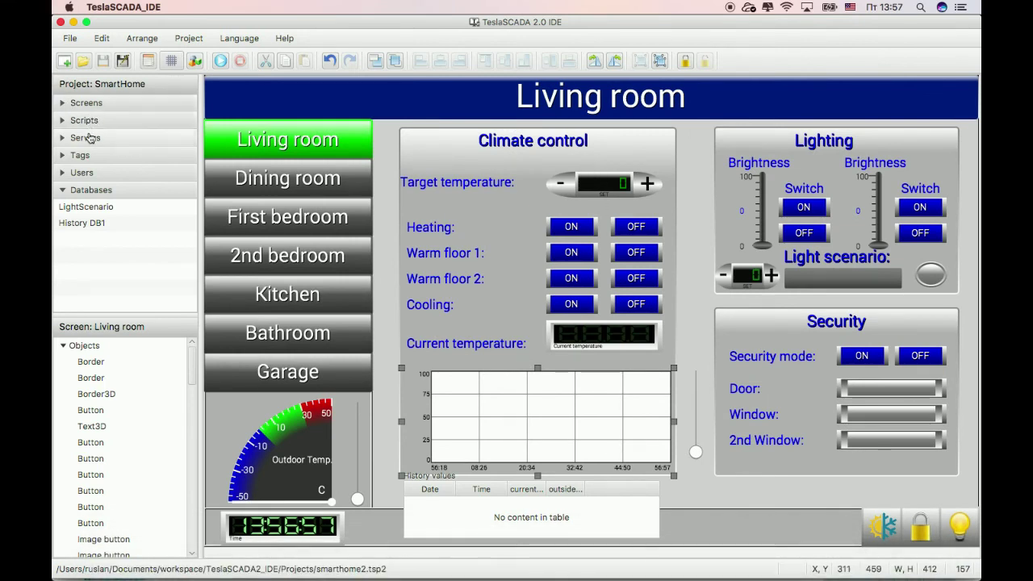
click(81, 121)
double_click(85, 135)
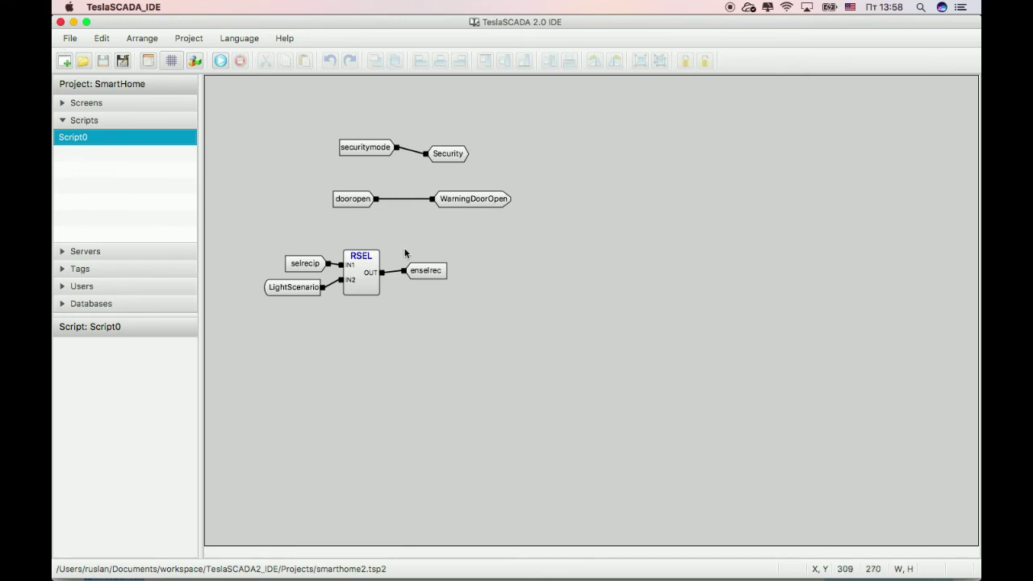
click(126, 106)
click(109, 122)
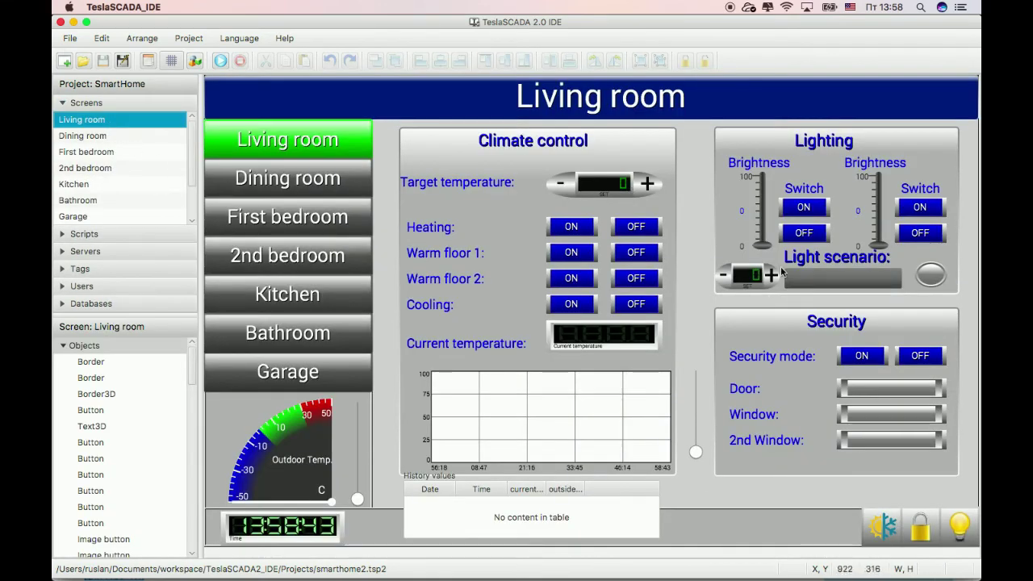
Step: Run the project and switch to the Lighting settings screen
click(220, 61)
click(516, 249)
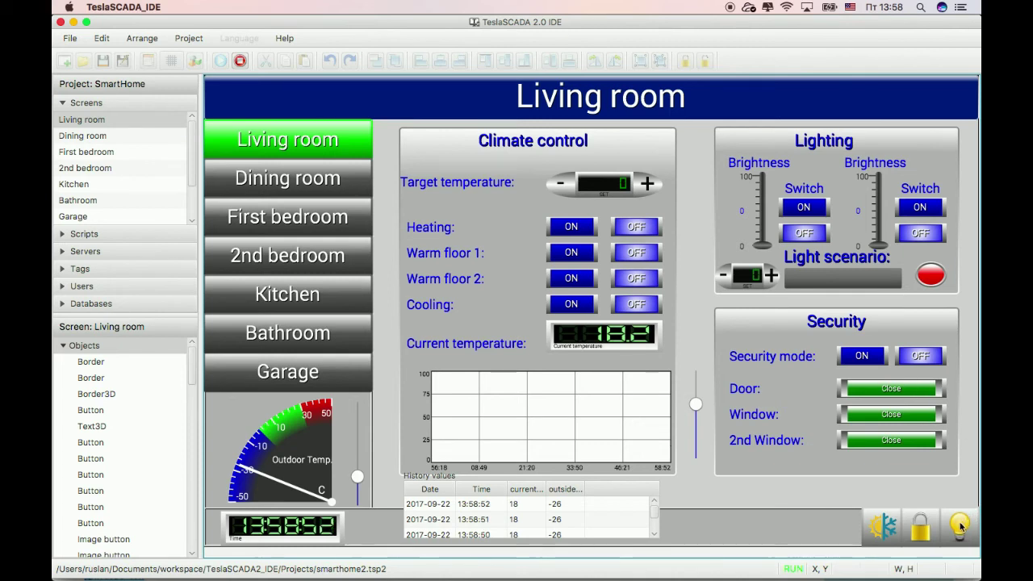
click(960, 526)
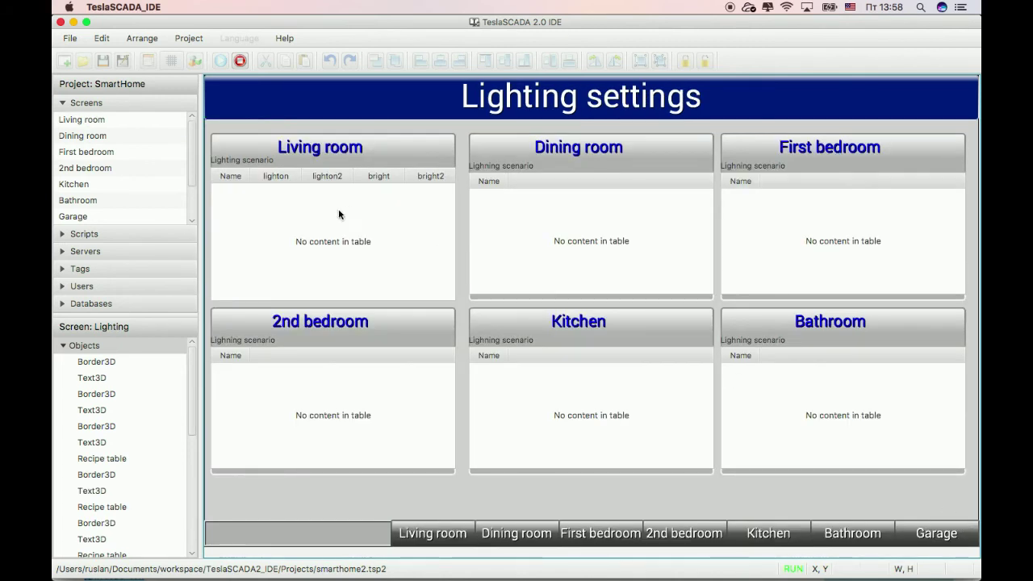
Step: Add an 'All on' scenario to the Living room table with both lights set to 1
right_click(300, 224)
click(312, 253)
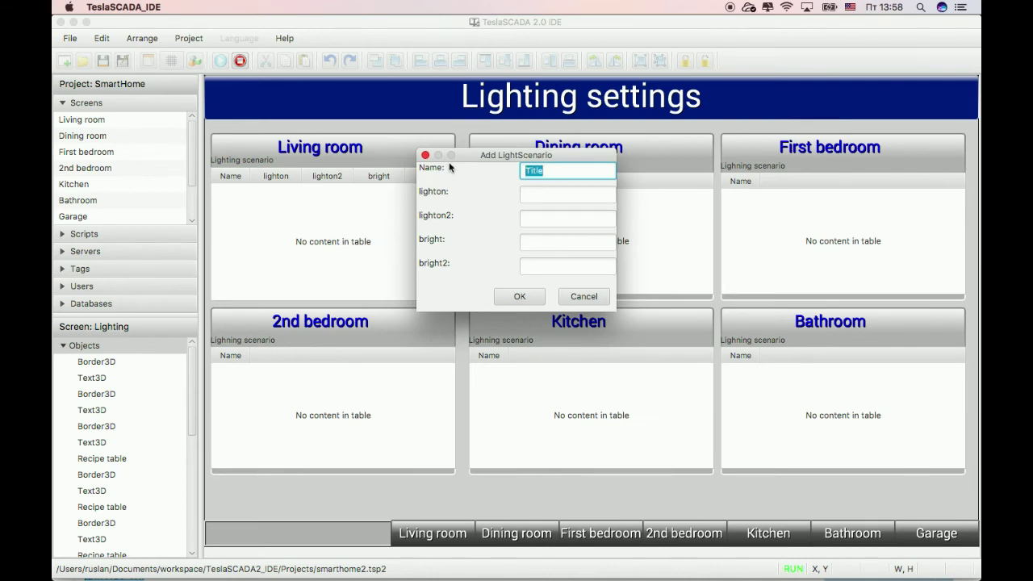
text(All on)
click(520, 191)
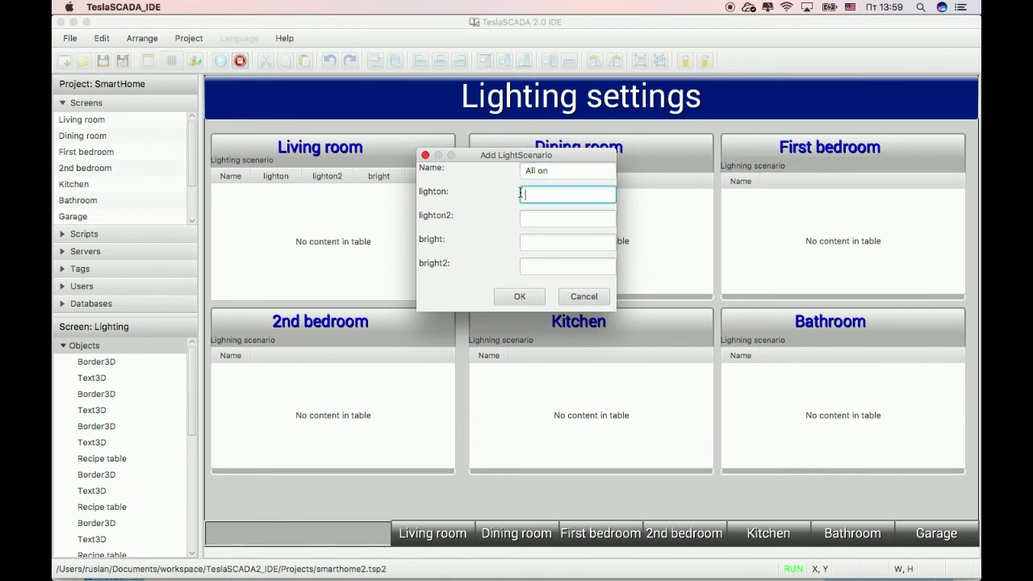
text(1)
click(539, 220)
text(1)
click(532, 241)
text(100)
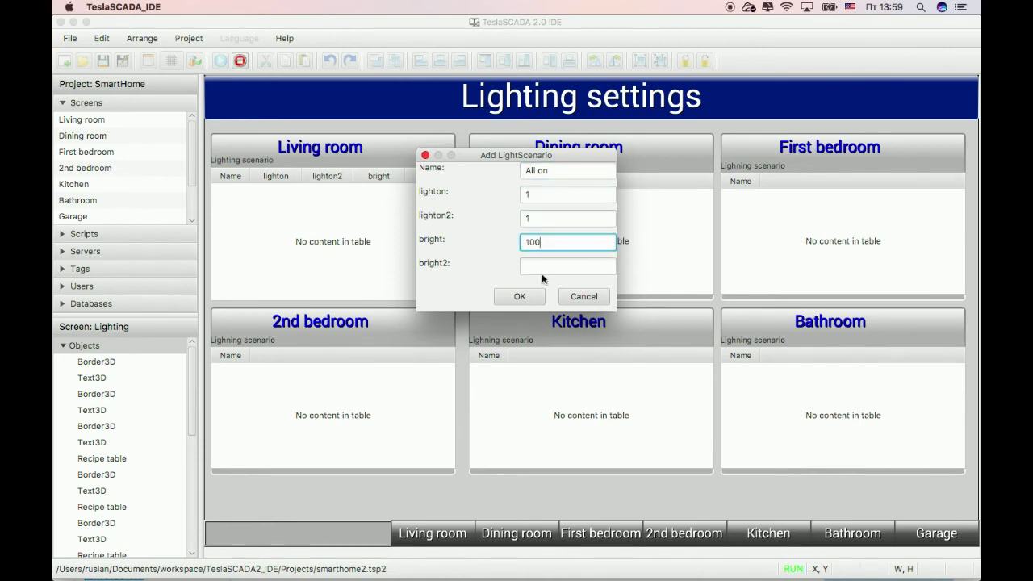
click(541, 267)
text(00)
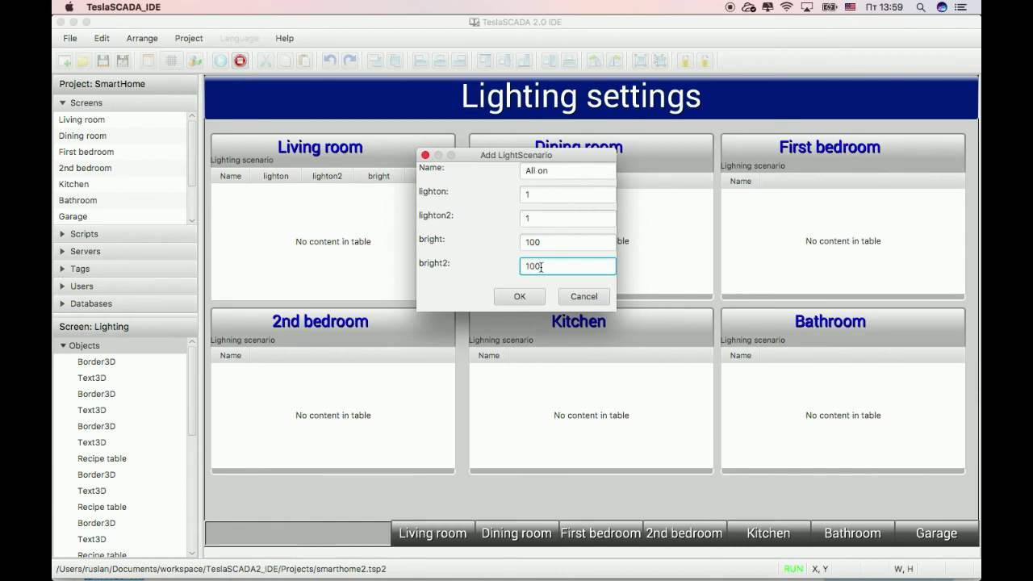
click(523, 294)
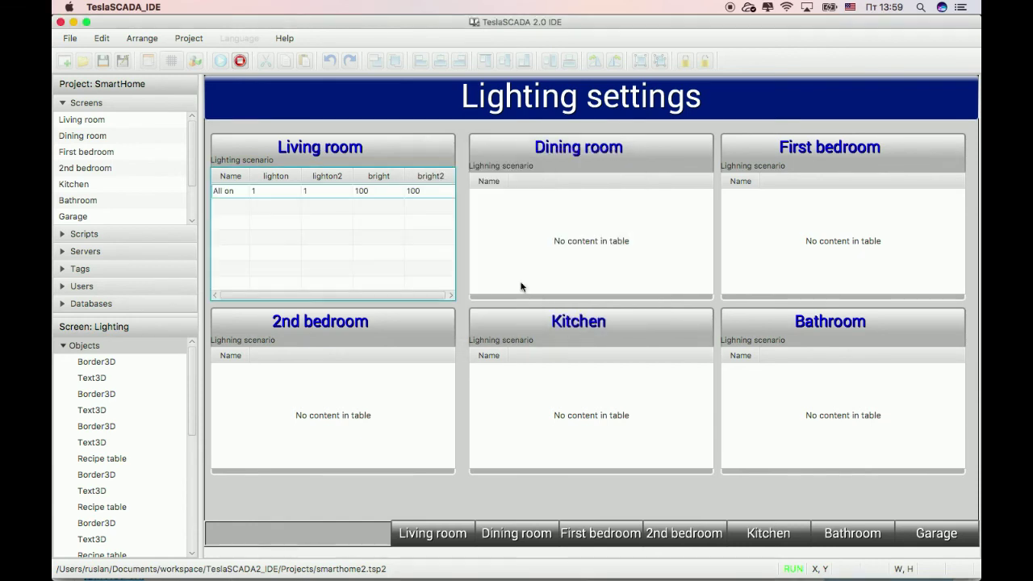
Step: Add an 'All off' scenario with values 0, 0, 0, 0
right_click(271, 230)
click(284, 257)
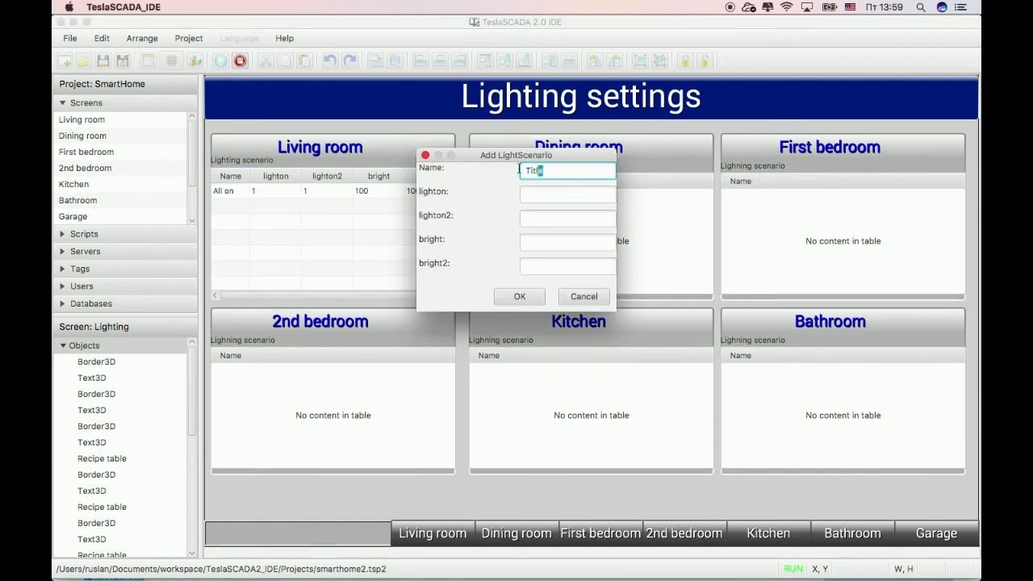
text(All)
text( off)
click(523, 191)
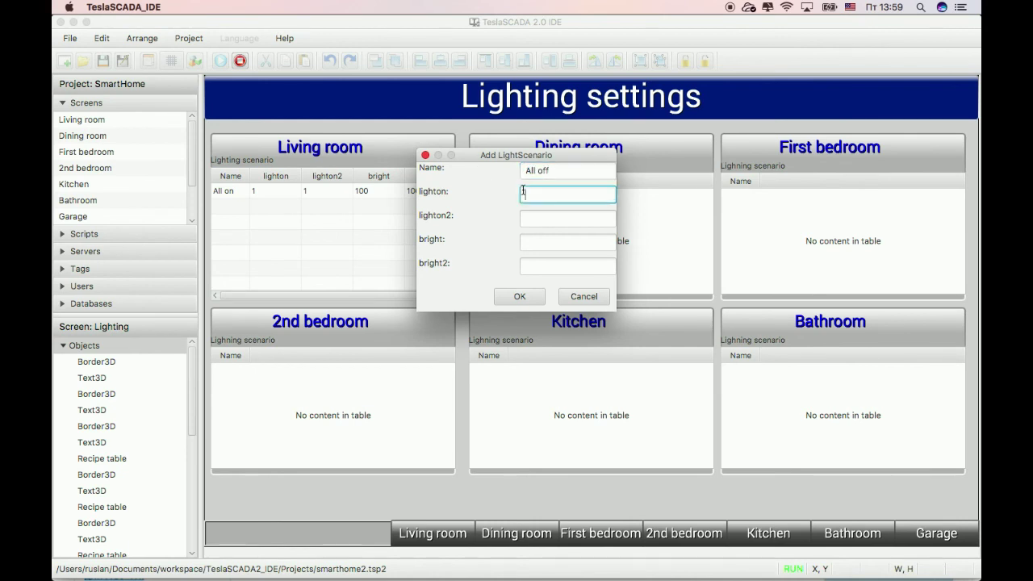
text(0)
click(553, 221)
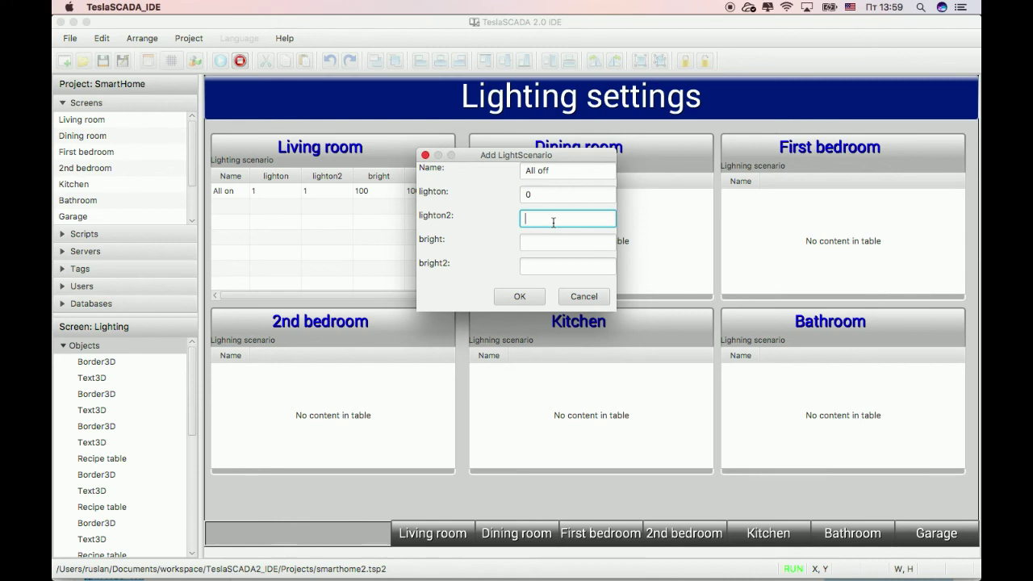
text(0)
click(573, 238)
text(0)
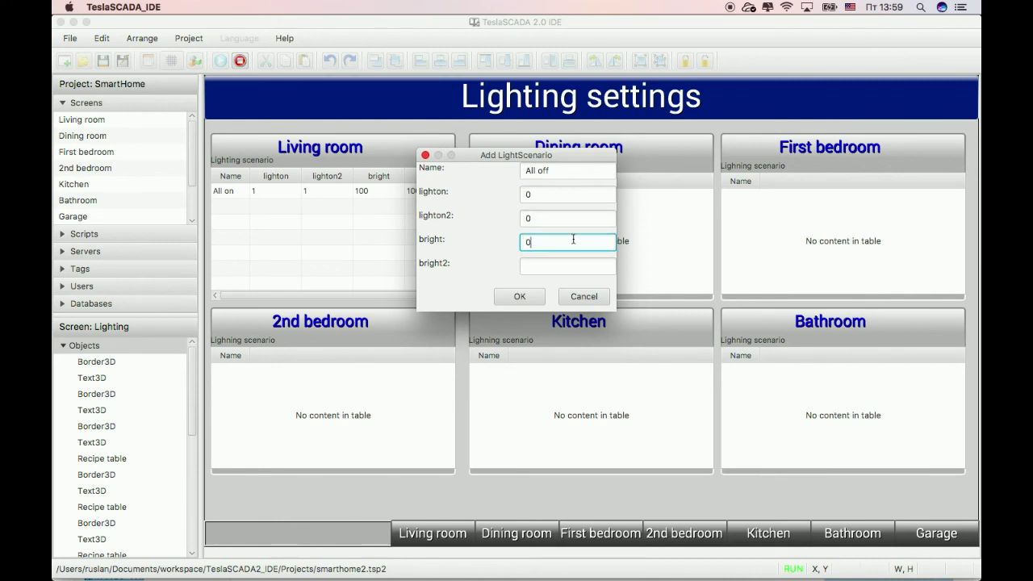
click(577, 273)
text(0)
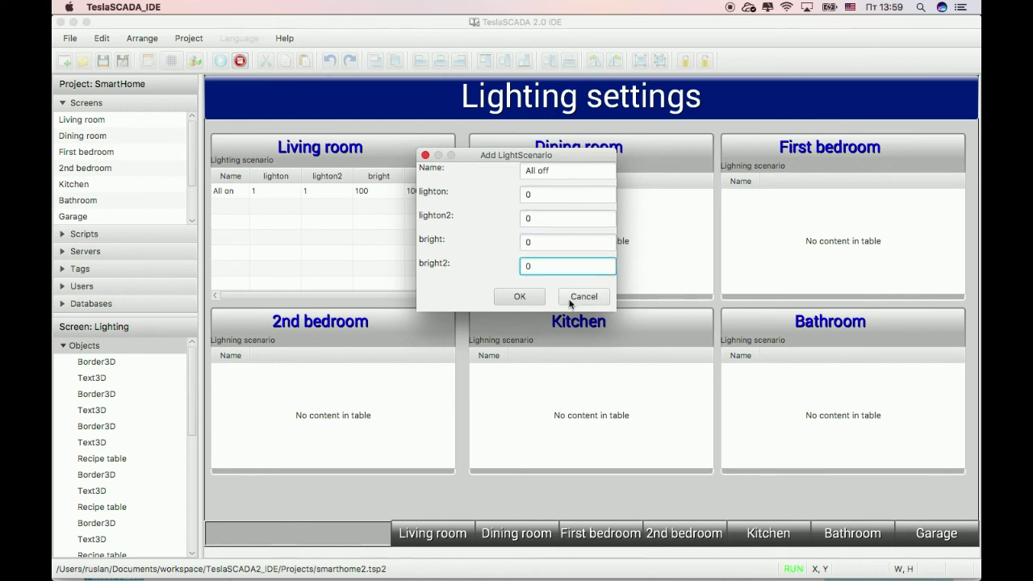
click(519, 296)
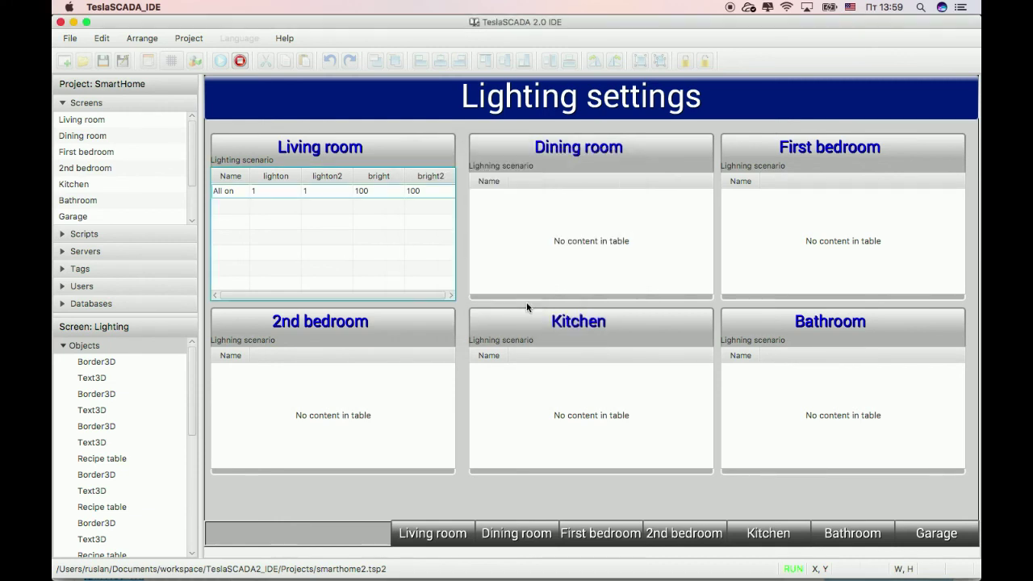
Step: Add an 'All middle' scenario with lights 1, 1 and brightness 50, 50
right_click(275, 232)
click(283, 258)
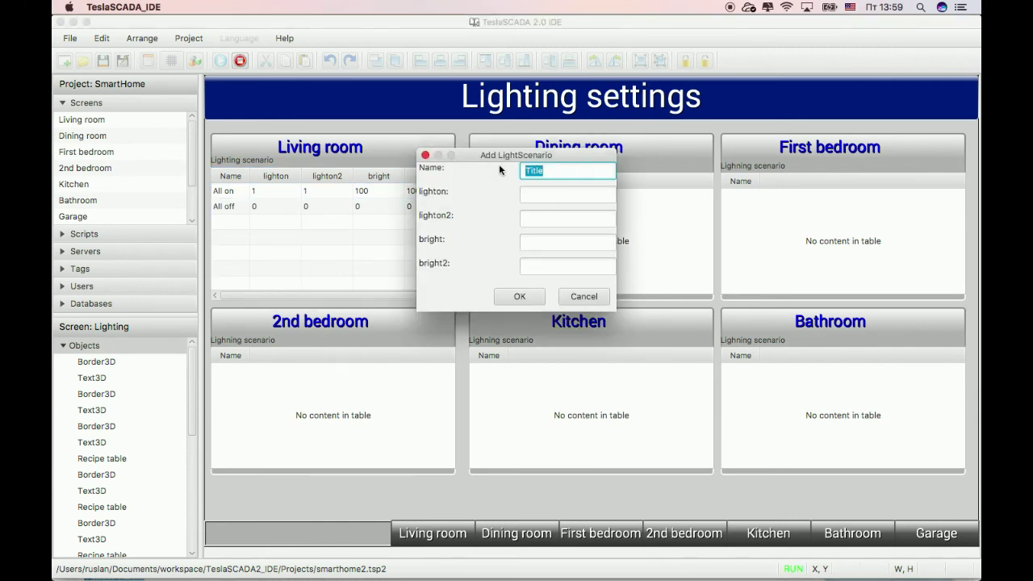
text(All mid)
text(dle)
click(520, 189)
text(1)
click(535, 214)
text(1)
click(534, 241)
text(0)
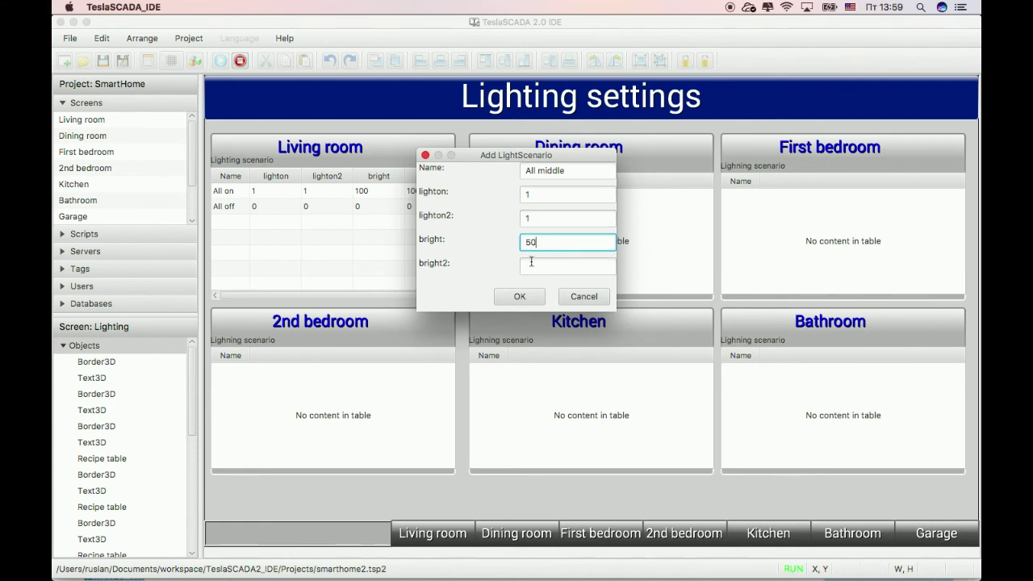
click(530, 264)
text(0)
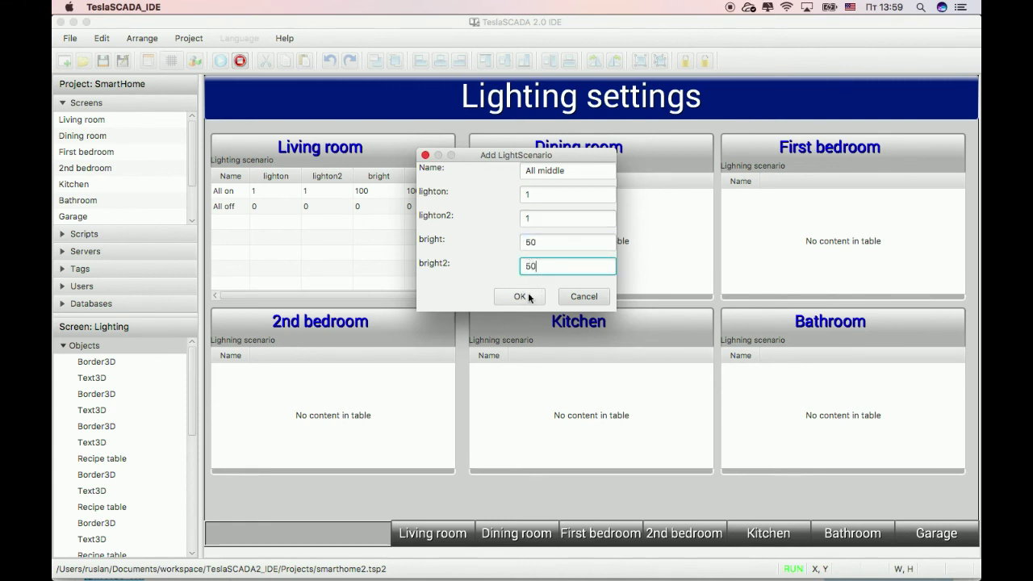
click(526, 295)
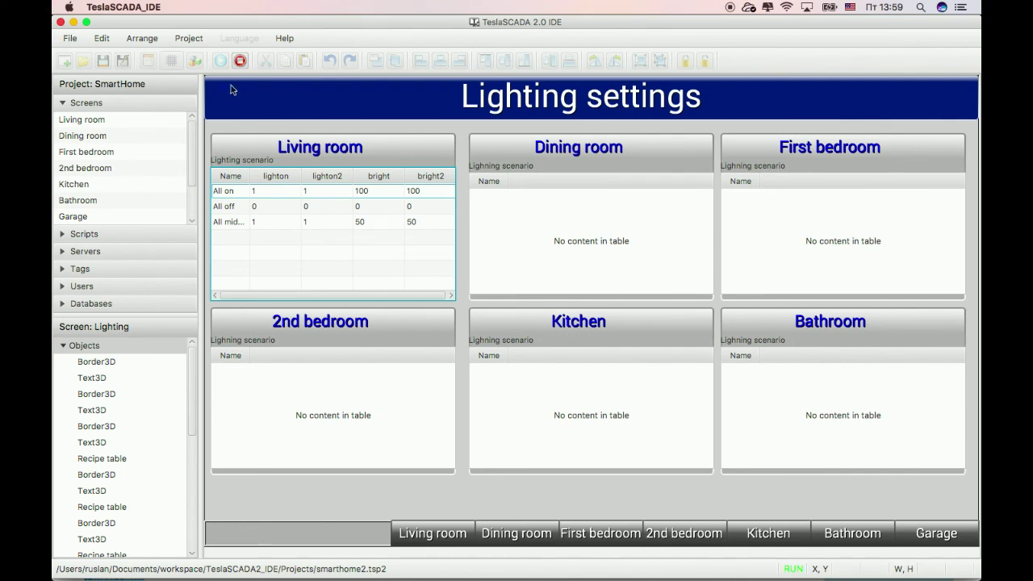
Step: Apply the All on light scenario on the Living room screen
click(462, 529)
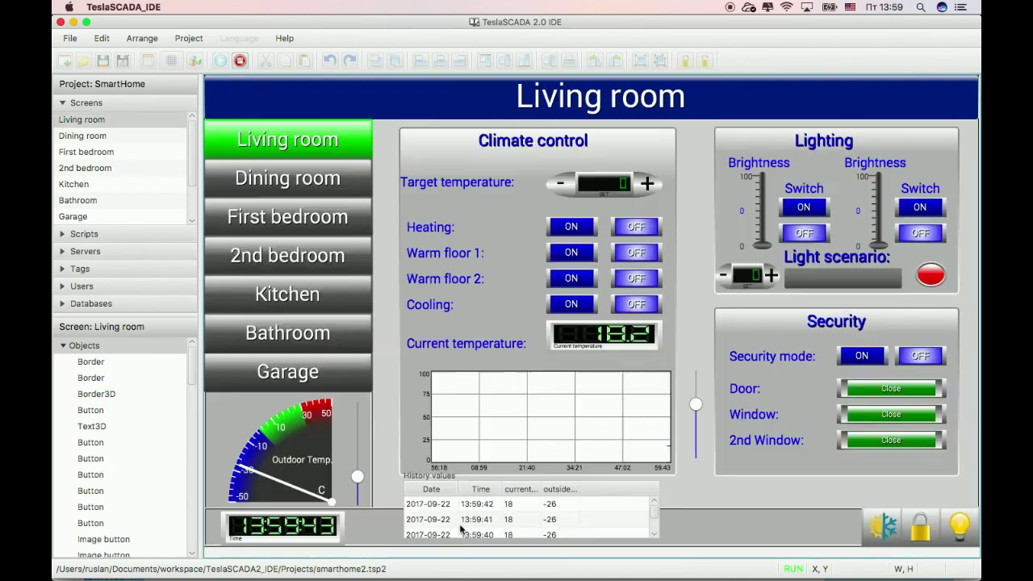
click(819, 281)
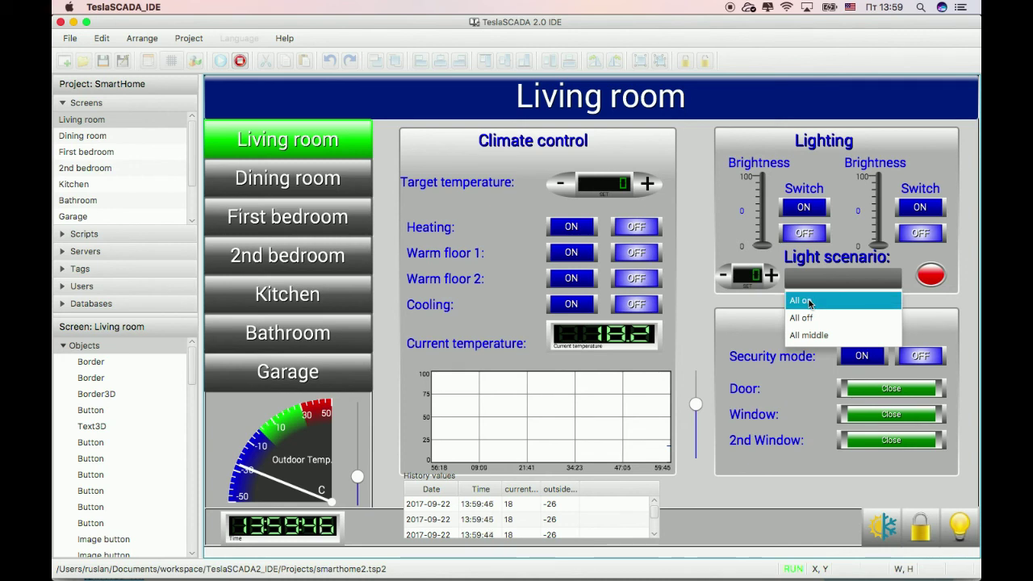
click(809, 301)
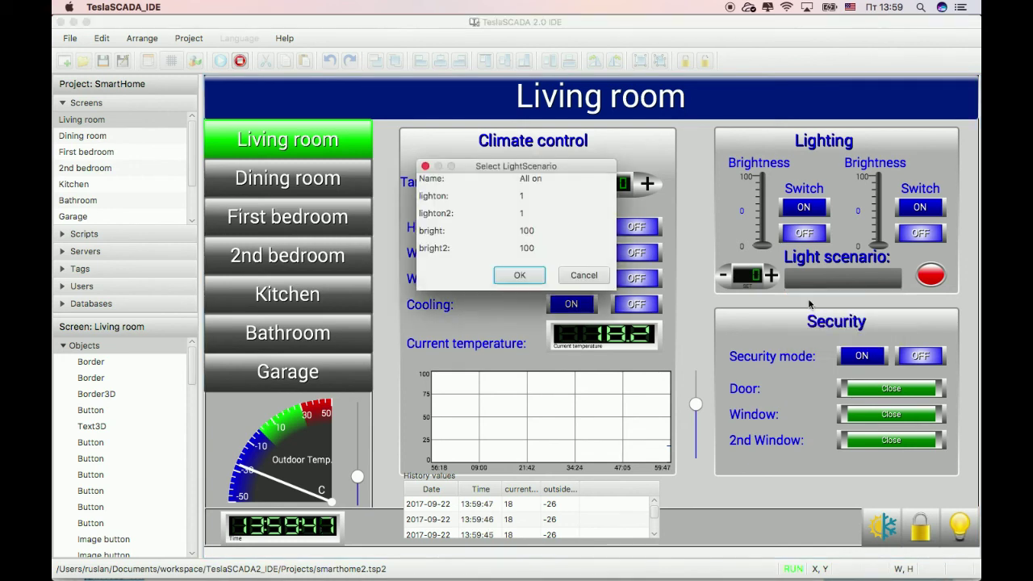
click(520, 276)
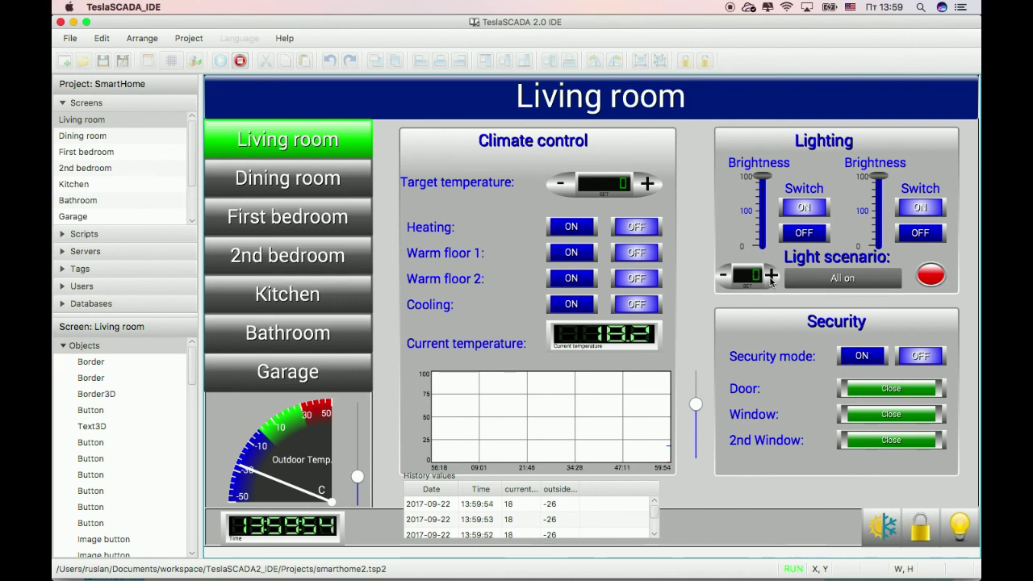
Step: Raise the scenario number to 3 so both brightness levels become 50
click(770, 276)
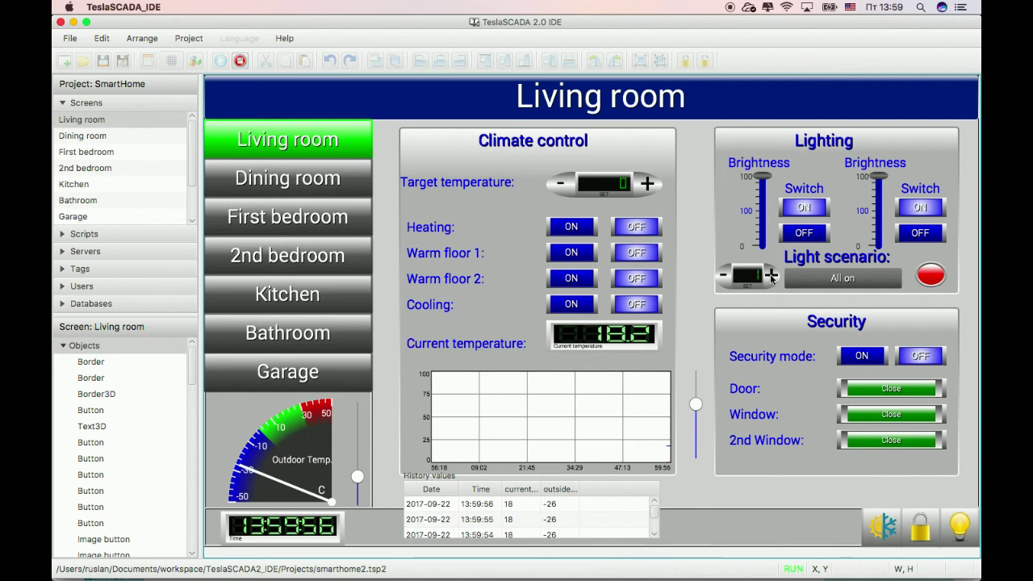
click(770, 276)
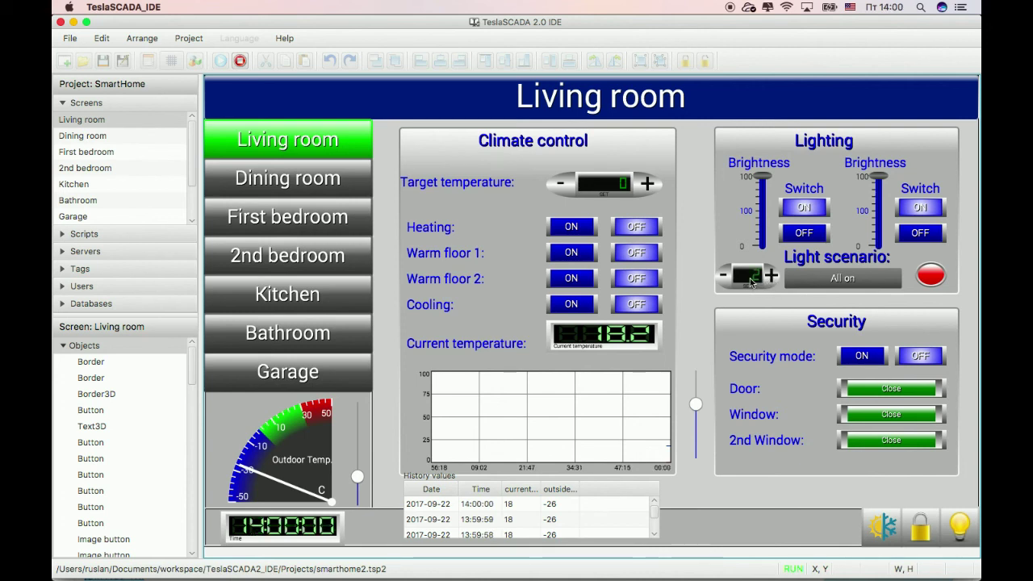
click(769, 276)
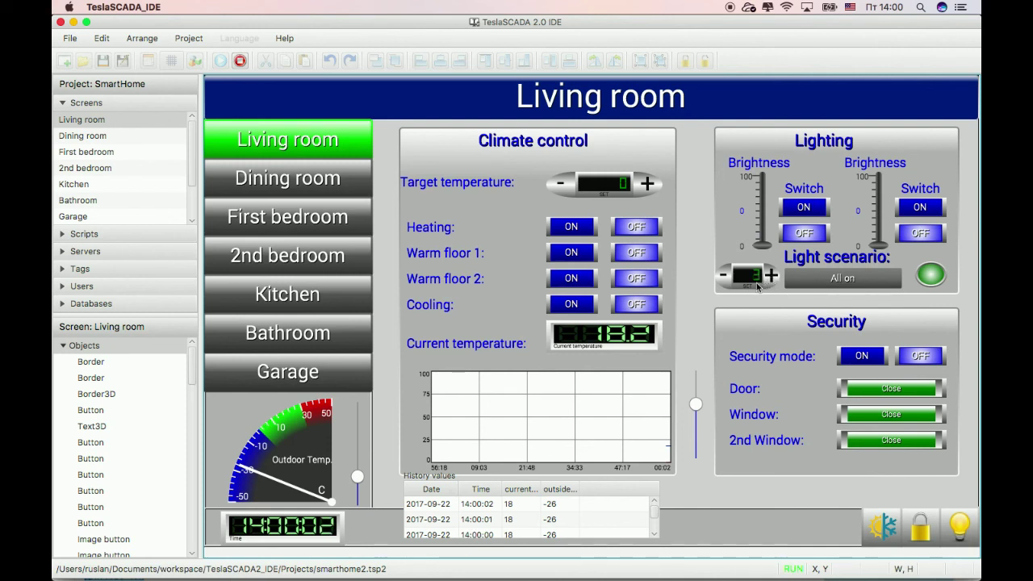
click(749, 282)
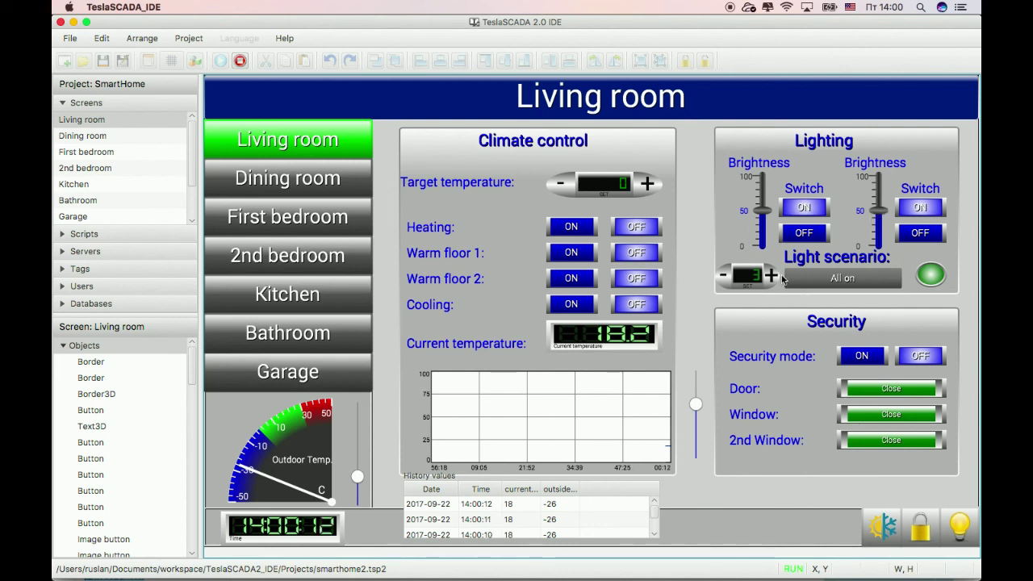
Step: Stop the running project and add a new MQTT server under Servers
click(240, 62)
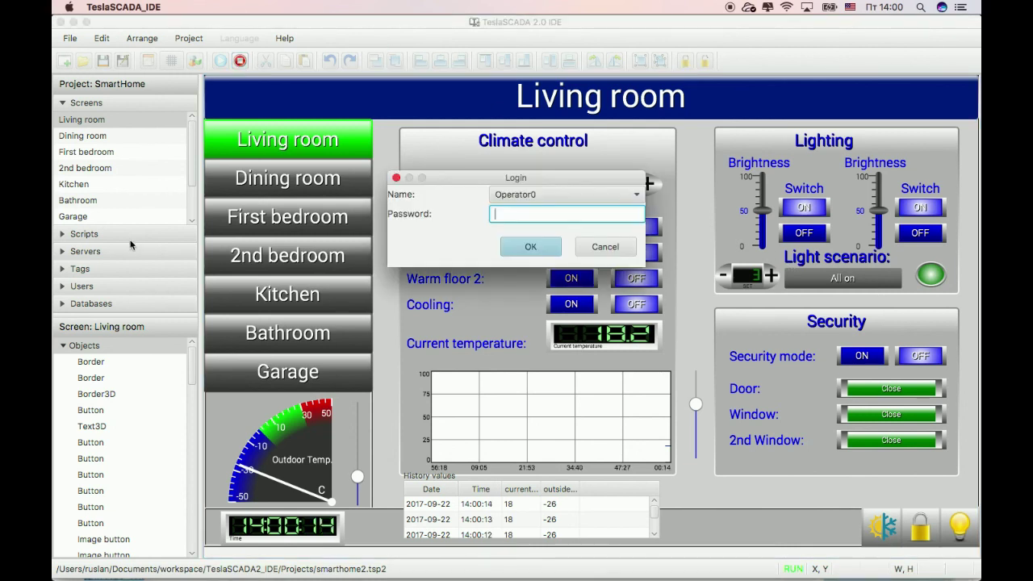
click(531, 247)
click(81, 251)
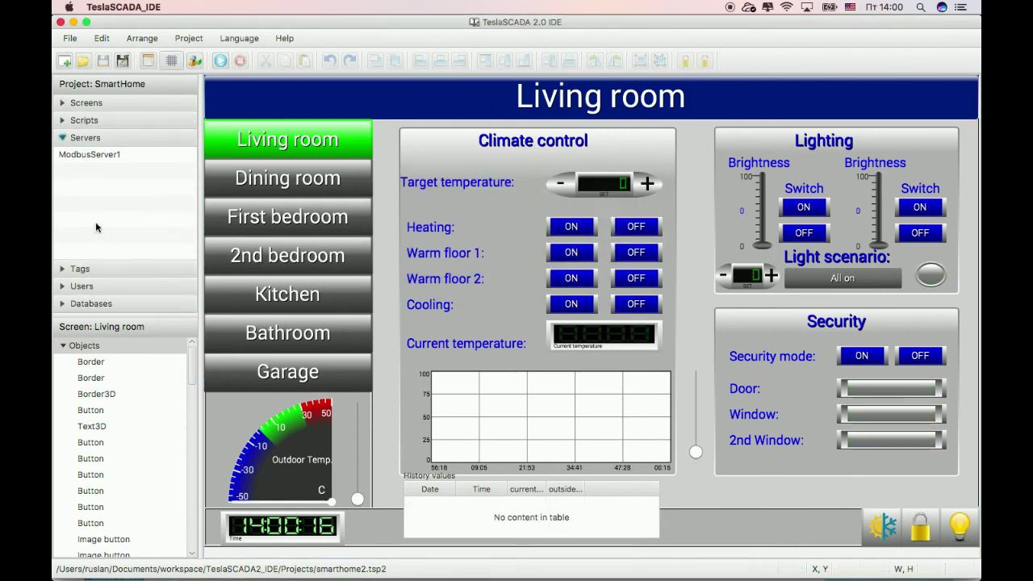
right_click(98, 228)
click(204, 307)
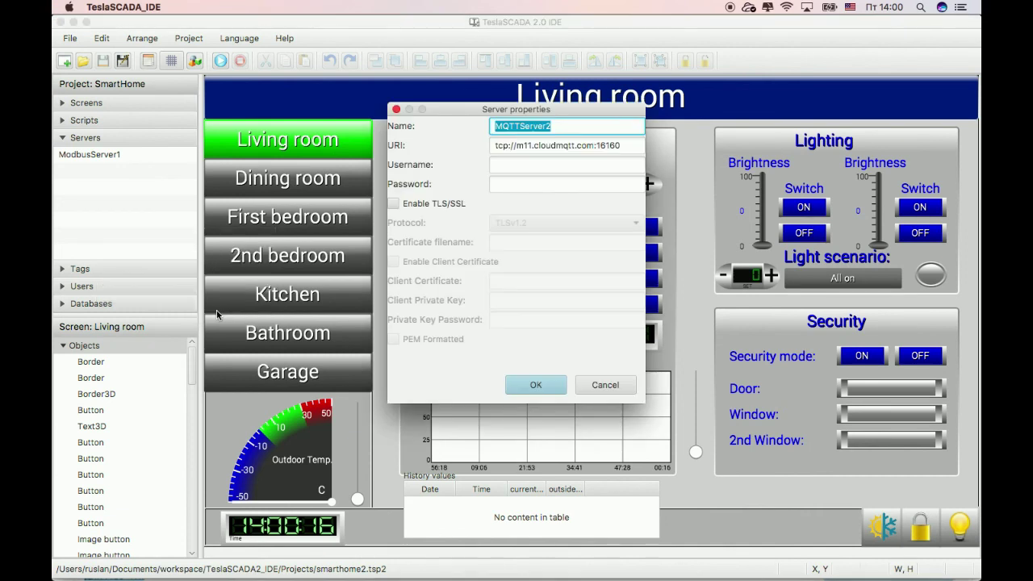
Step: Enable TLS/SSL on MQTTServer2, leave client certificate unchecked, and save it
click(393, 203)
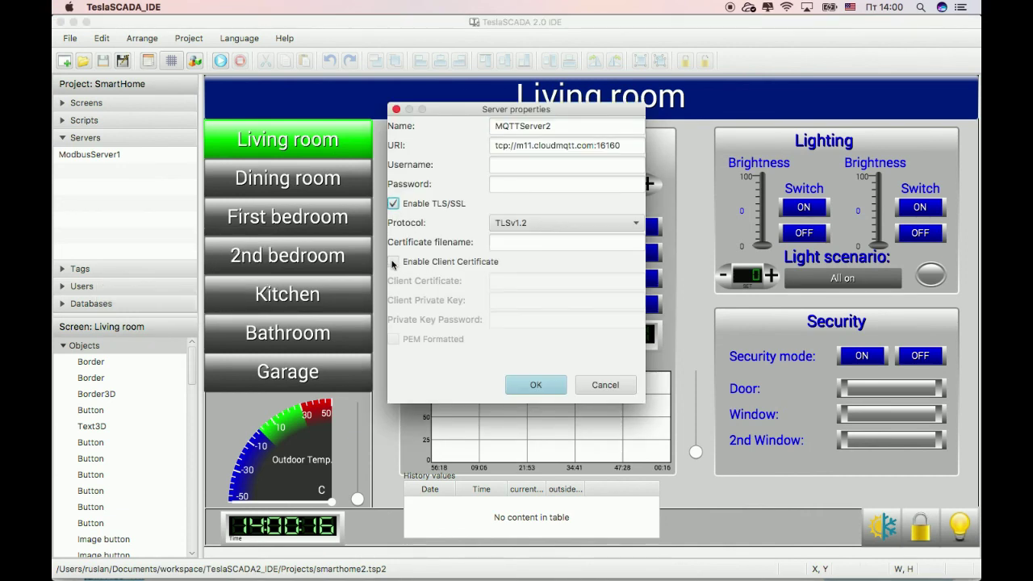
click(393, 261)
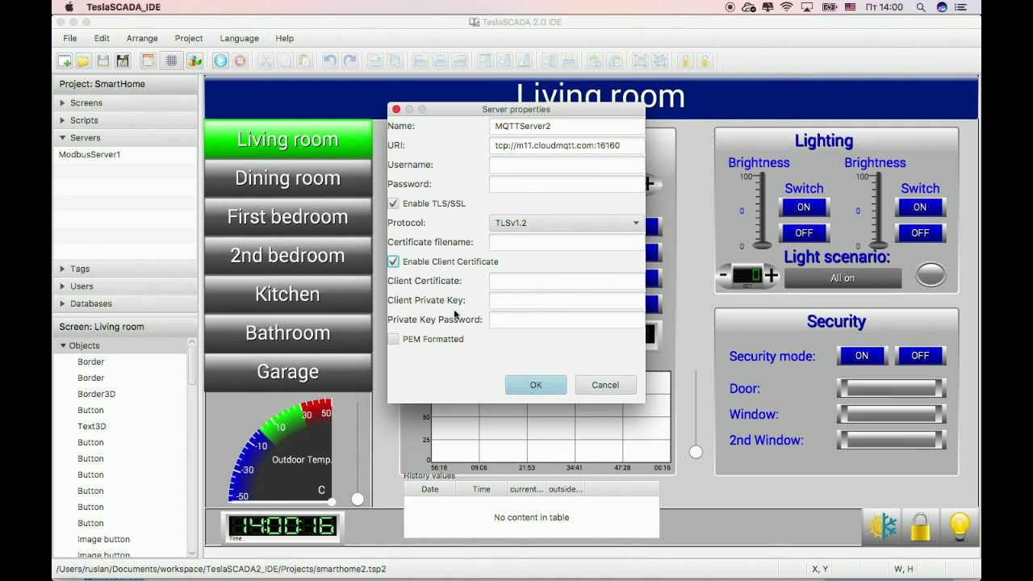
click(393, 260)
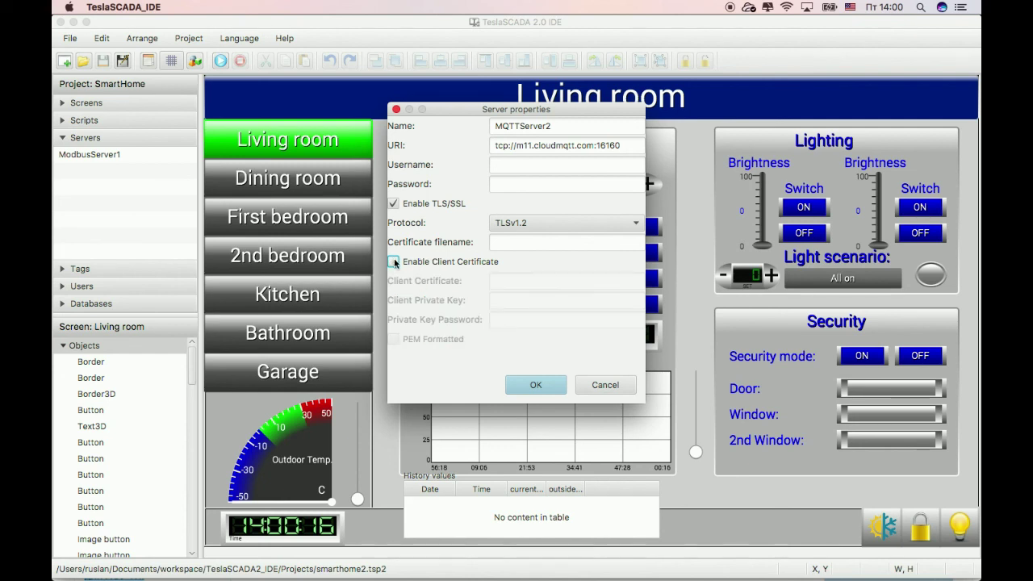
click(393, 260)
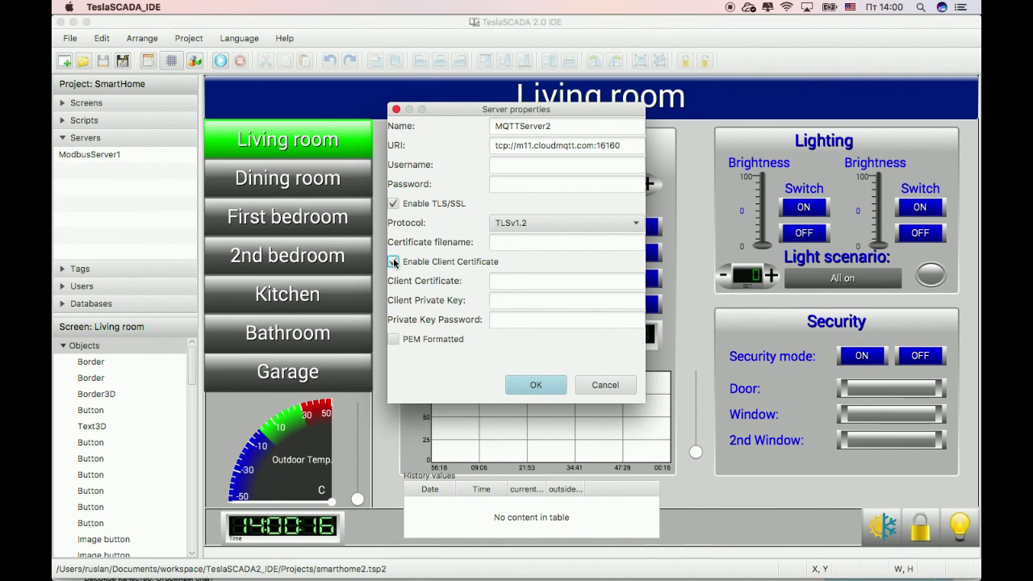
click(392, 262)
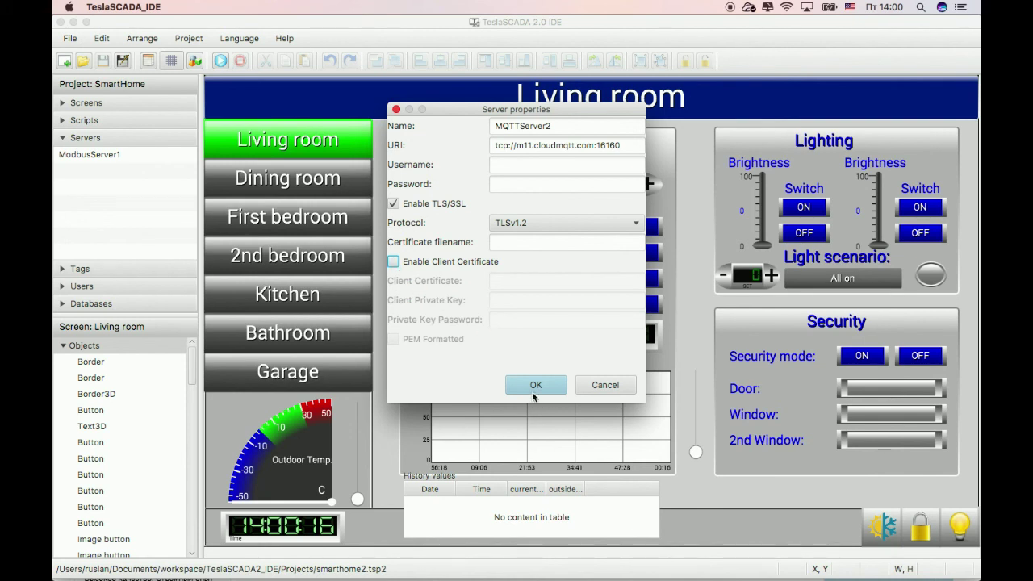
click(533, 387)
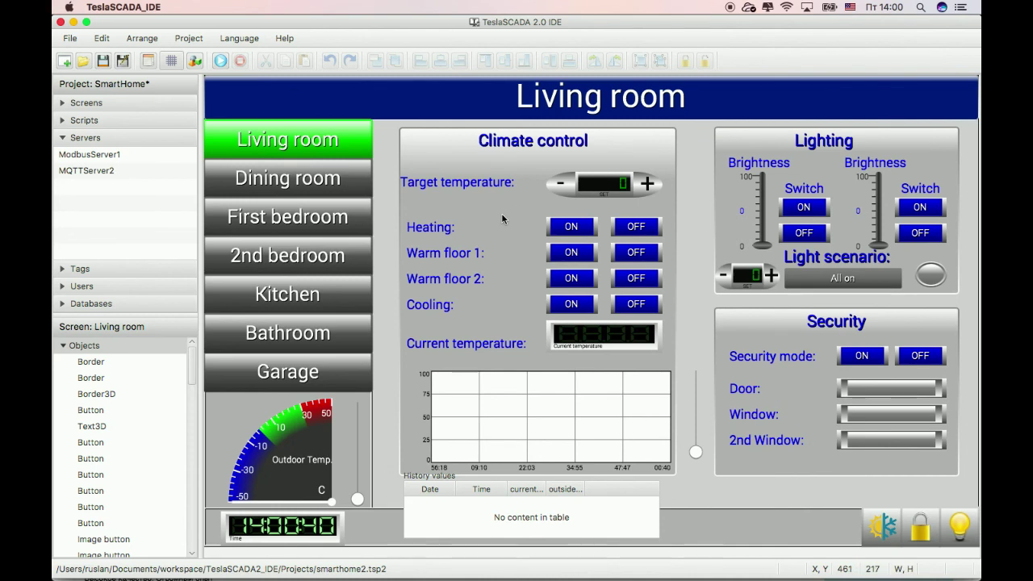